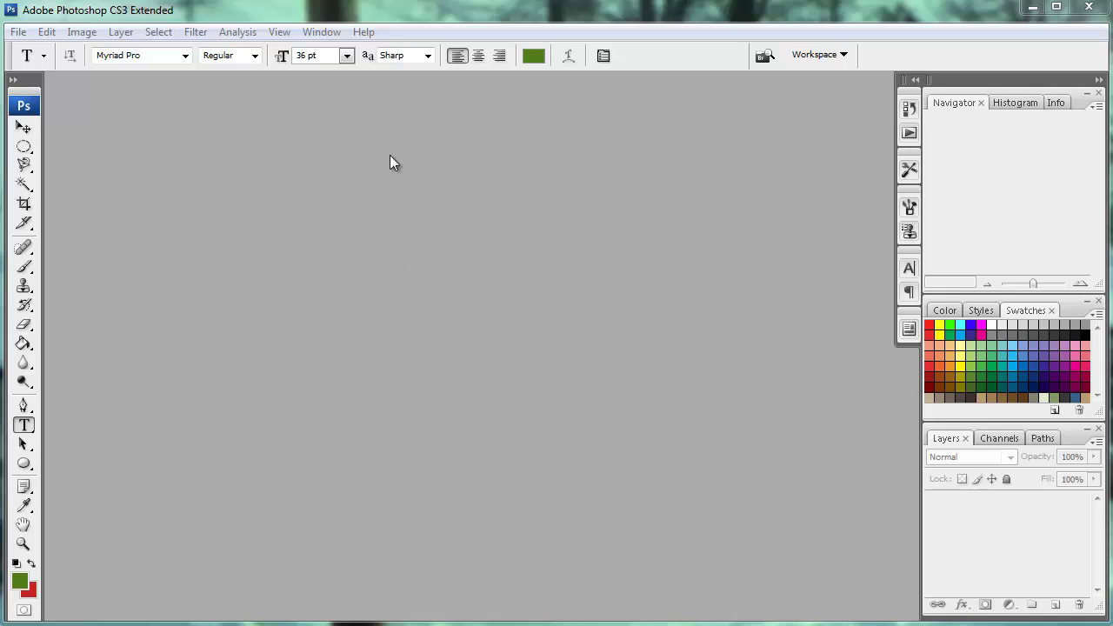
# - Start a new document and set its width and height to 1024 pixels each
pyautogui.click(17, 32)
pyautogui.click(37, 50)
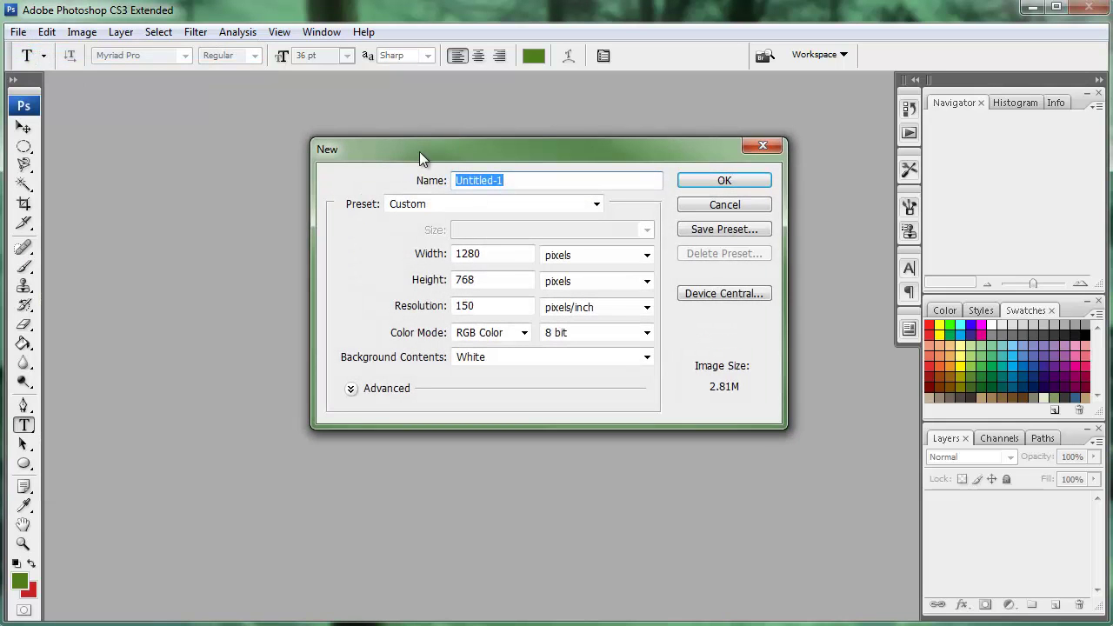
pyautogui.moveTo(434, 151); pyautogui.dragTo(390, 140)
pyautogui.moveTo(460, 242); pyautogui.dragTo(381, 237)
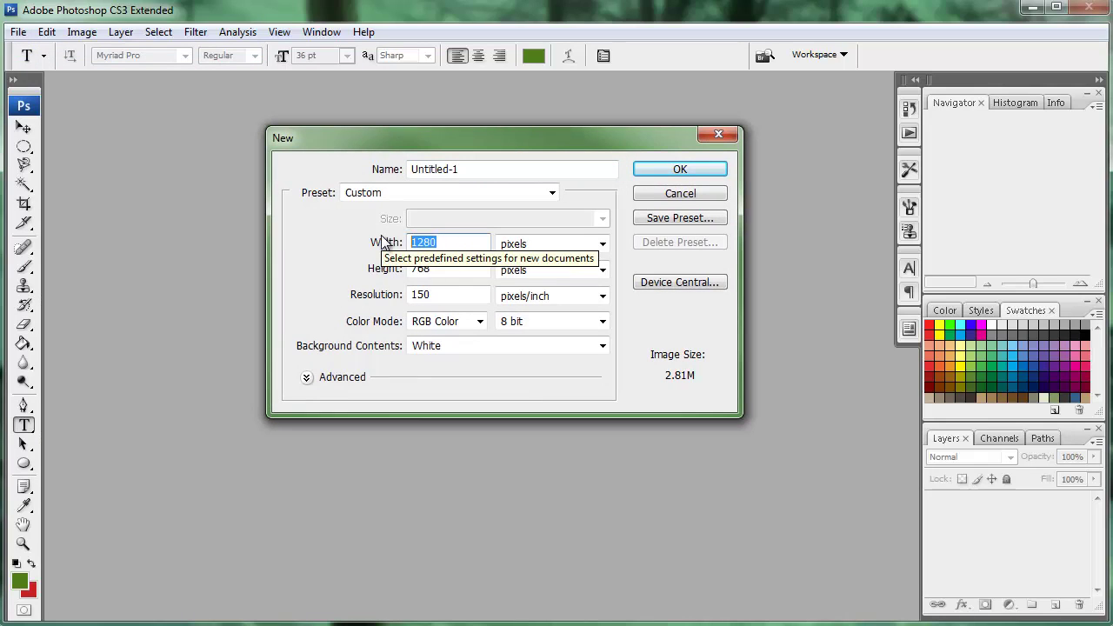
pyautogui.write('1024')
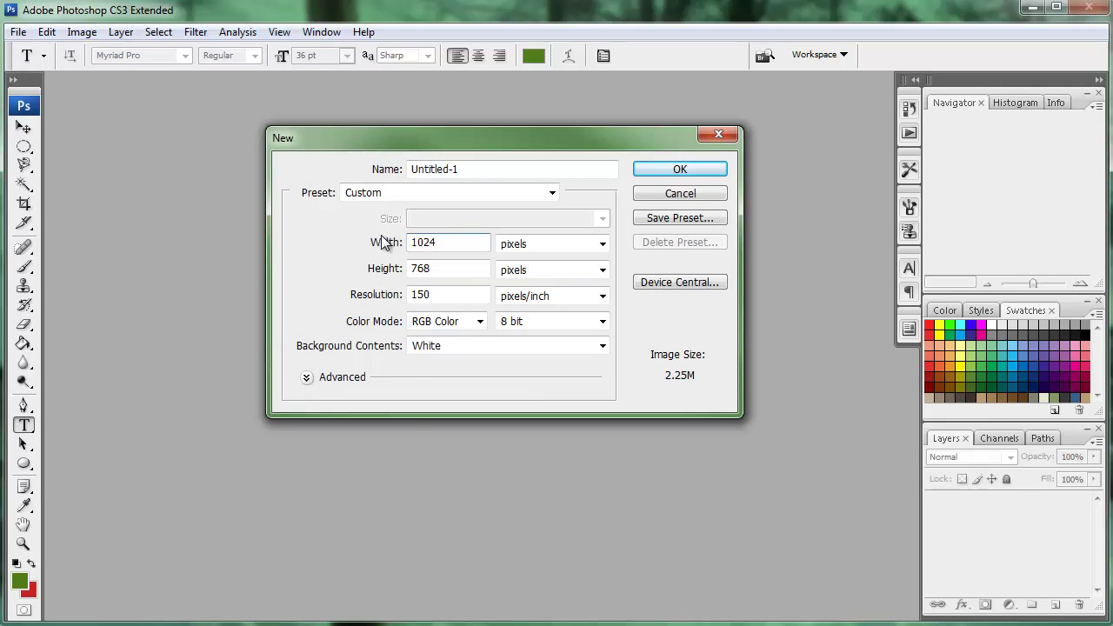
pyautogui.press('Tab')
pyautogui.press('Tab')
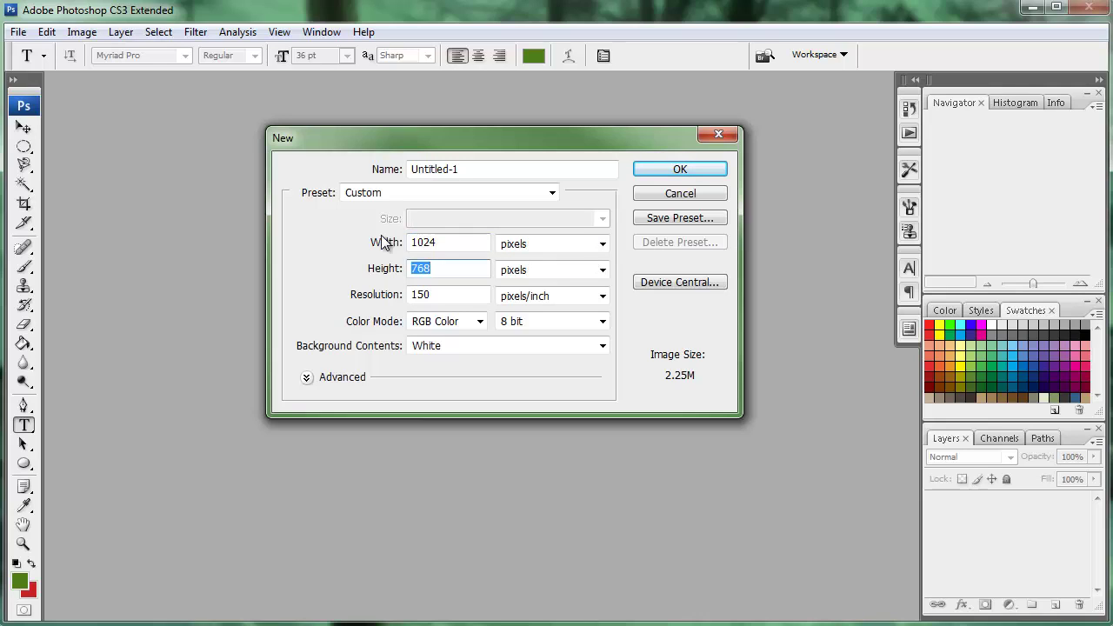
pyautogui.write('1024')
pyautogui.press('Tab')
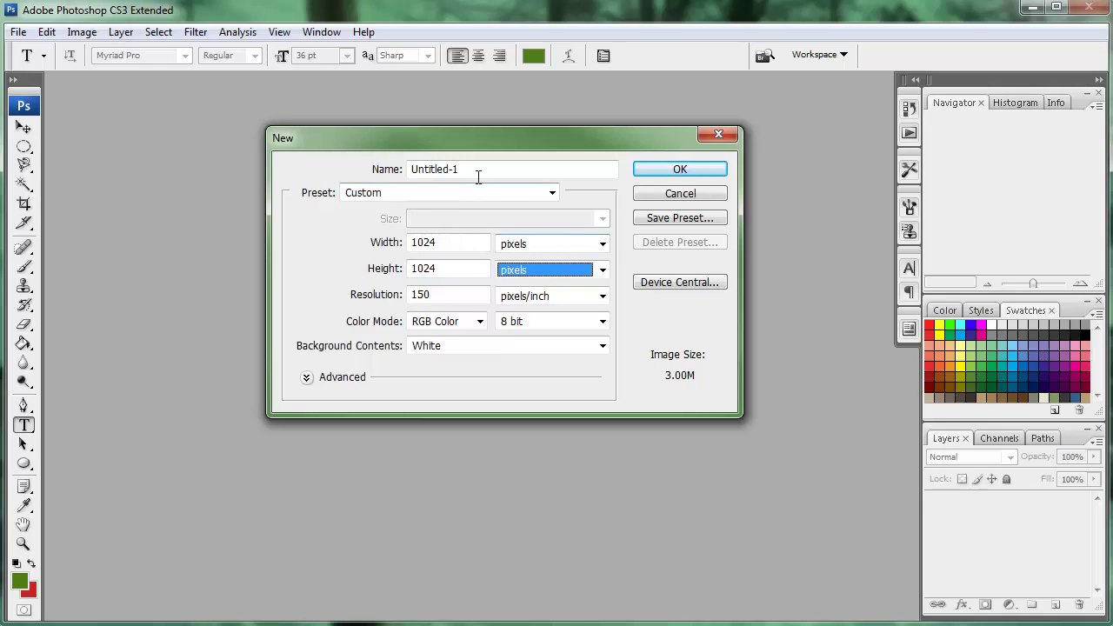
# - Create the document under the name Mask, measured in pixels, and enlarge its window around the whole canvas
pyautogui.moveTo(474, 171); pyautogui.dragTo(360, 153)
pyautogui.write('Mask')
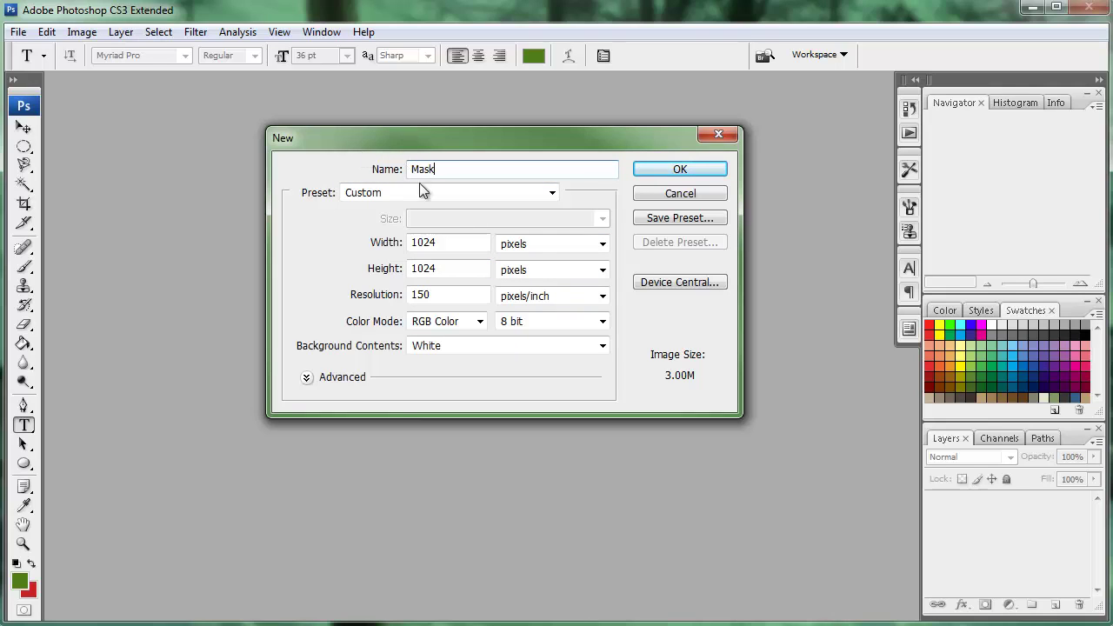
pyautogui.click(535, 245)
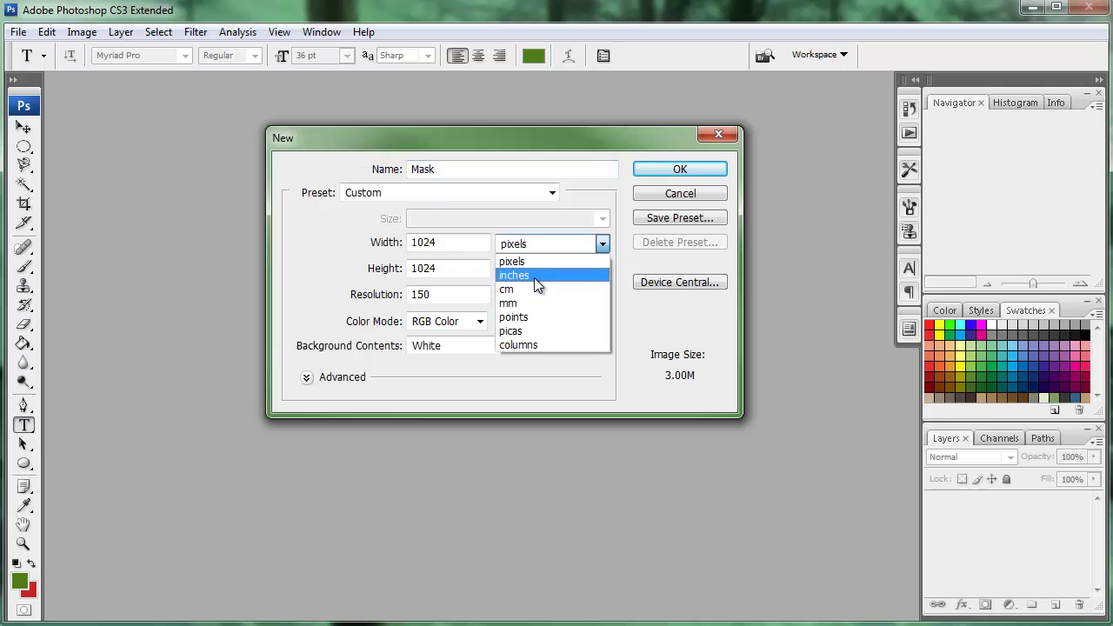
pyautogui.click(536, 262)
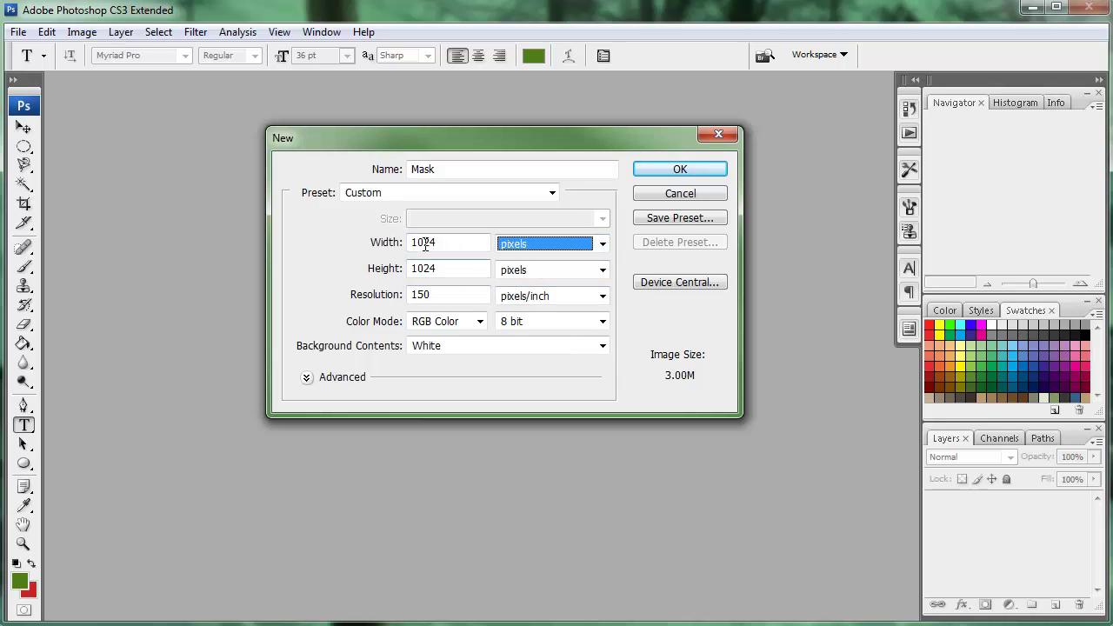
pyautogui.click(665, 168)
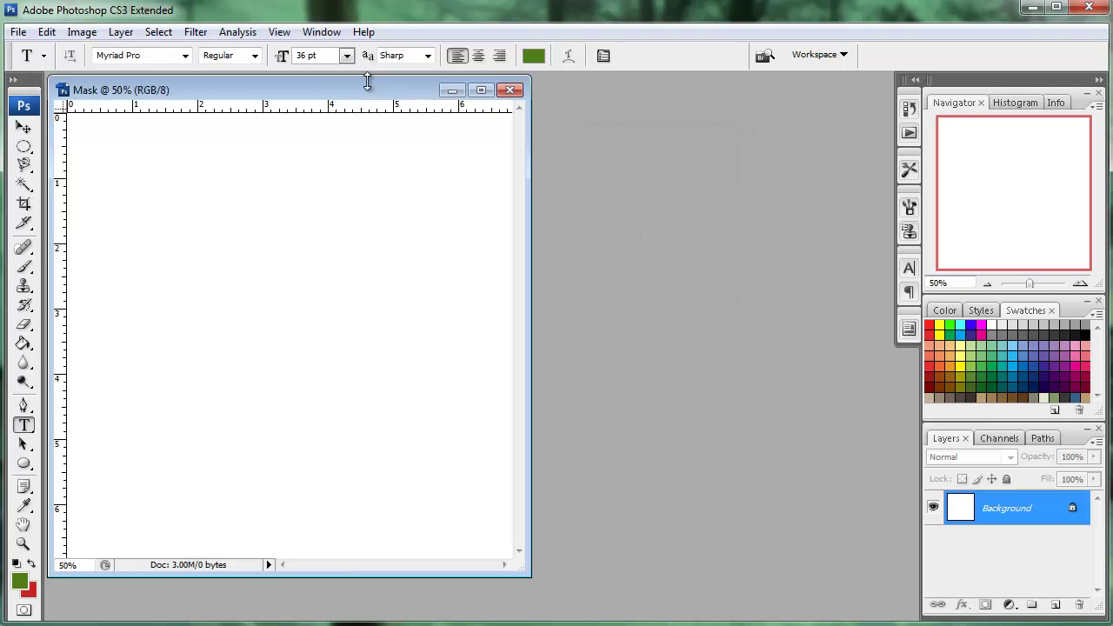
pyautogui.moveTo(376, 93); pyautogui.dragTo(468, 94)
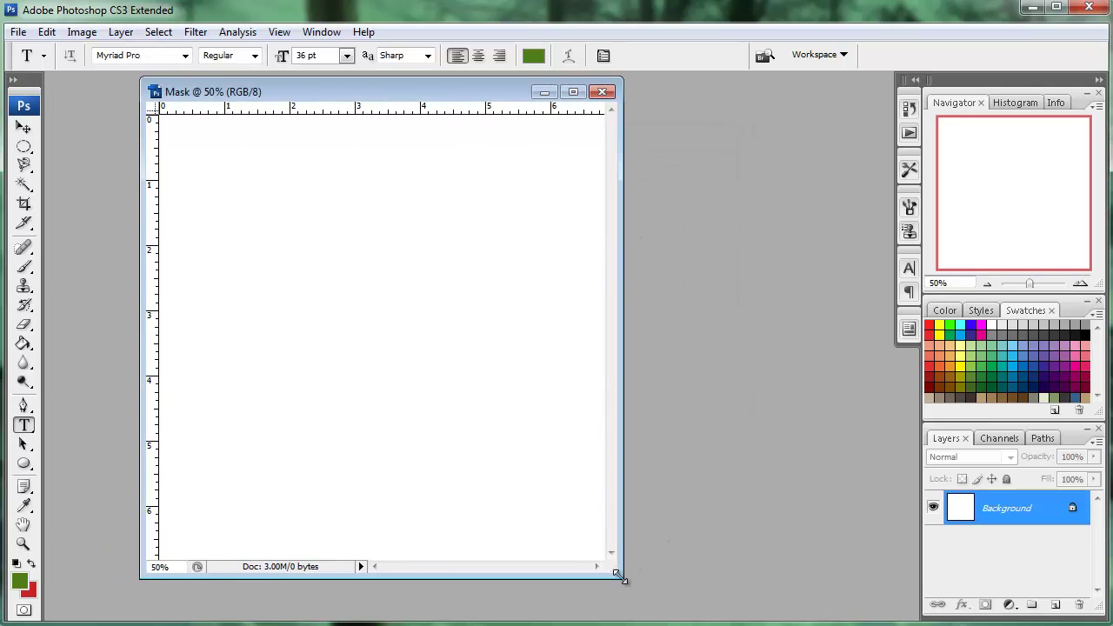
pyautogui.moveTo(619, 576); pyautogui.dragTo(718, 610)
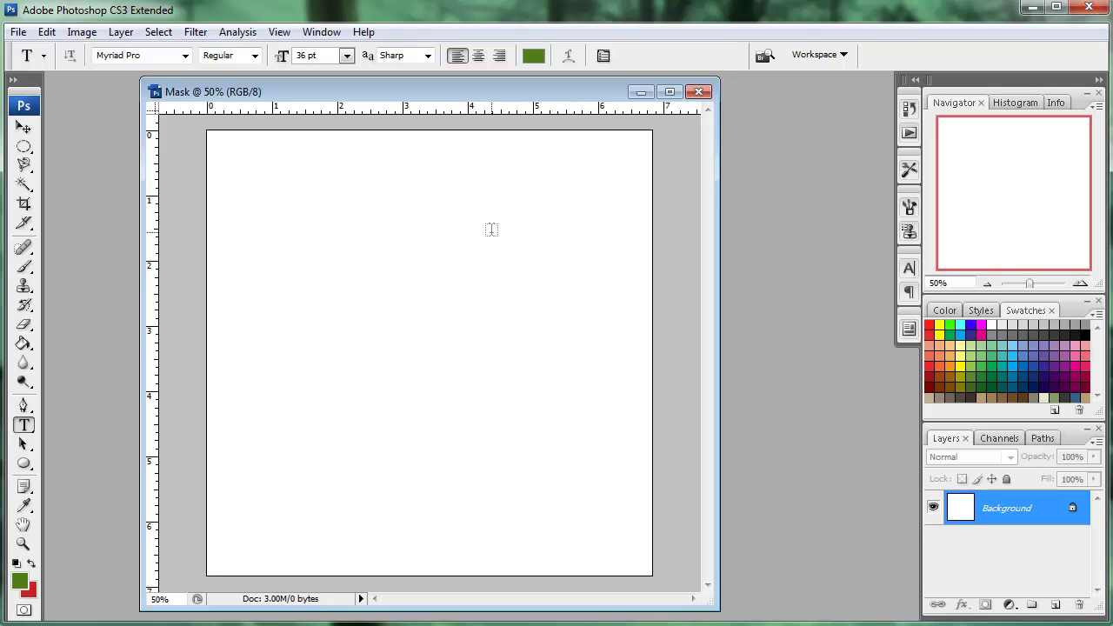
# - Change the ruler units to pixels in the Units & Rulers preferences
pyautogui.click(52, 37)
pyautogui.moveTo(120, 612)
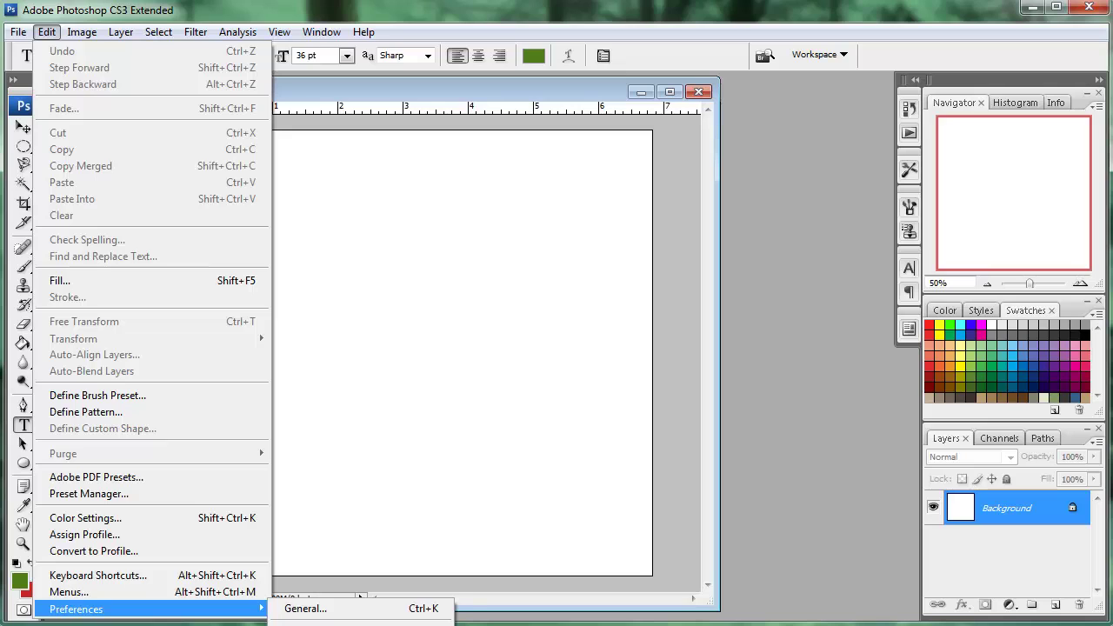
pyautogui.click(348, 625)
pyautogui.moveTo(413, 78); pyautogui.dragTo(432, 97)
pyautogui.click(415, 154)
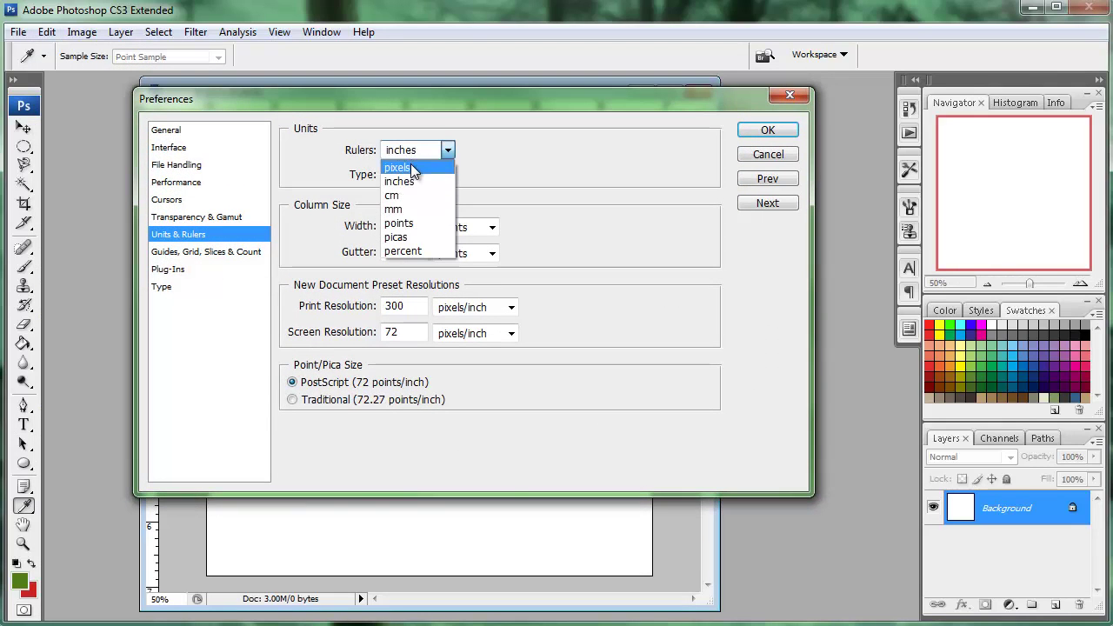
pyautogui.click(410, 167)
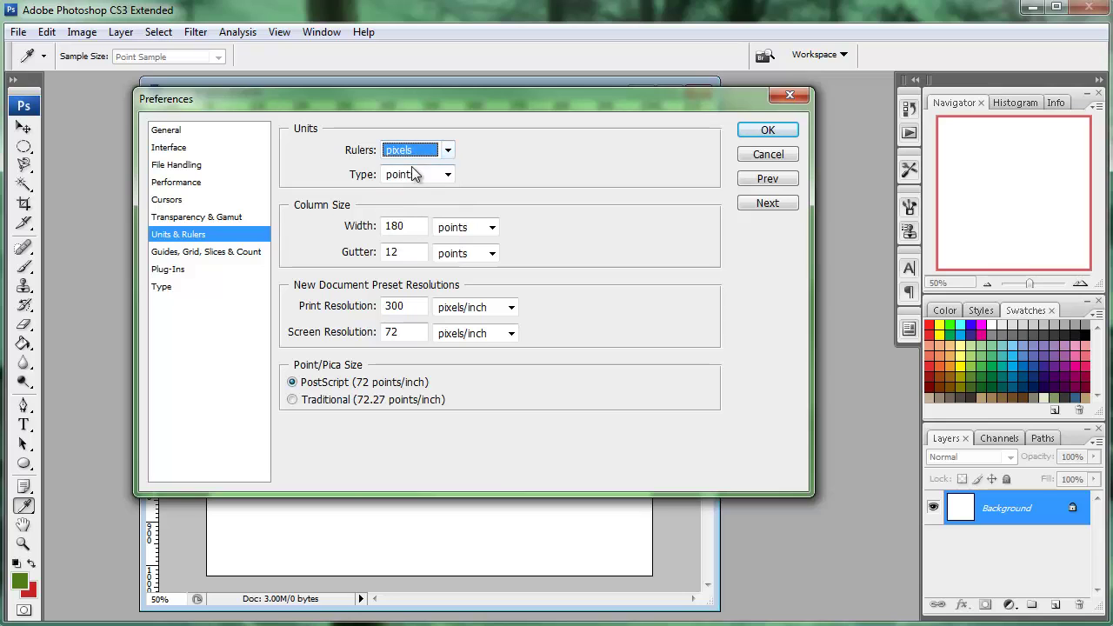
pyautogui.click(762, 131)
pyautogui.press('t')
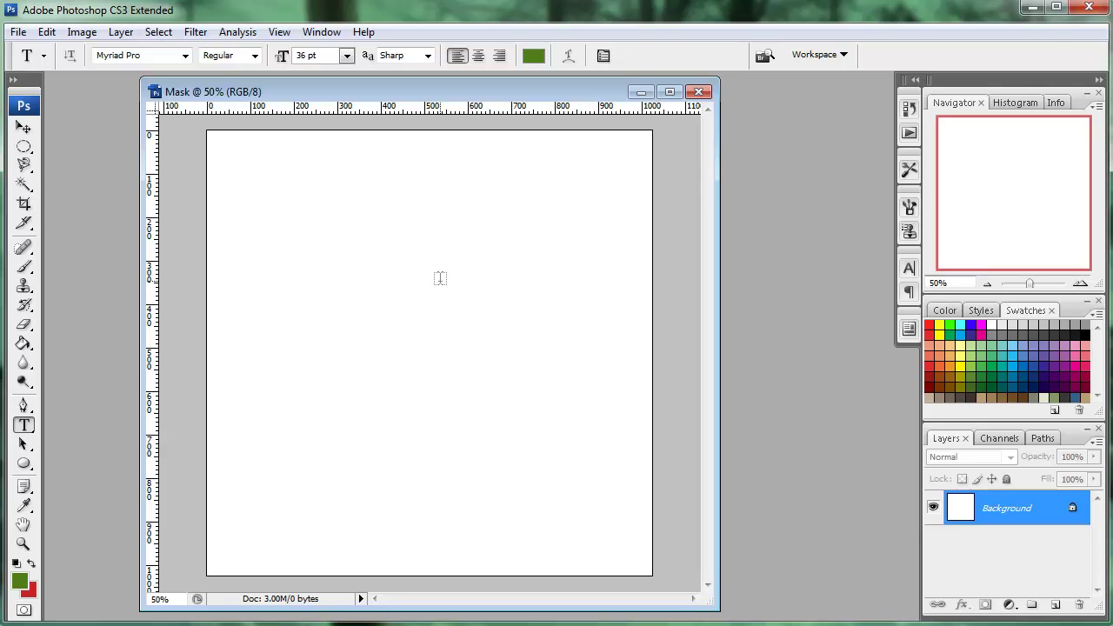
# - Reset the foreground and background colors to default black and white and render Clouds on the Background layer
pyautogui.click(15, 563)
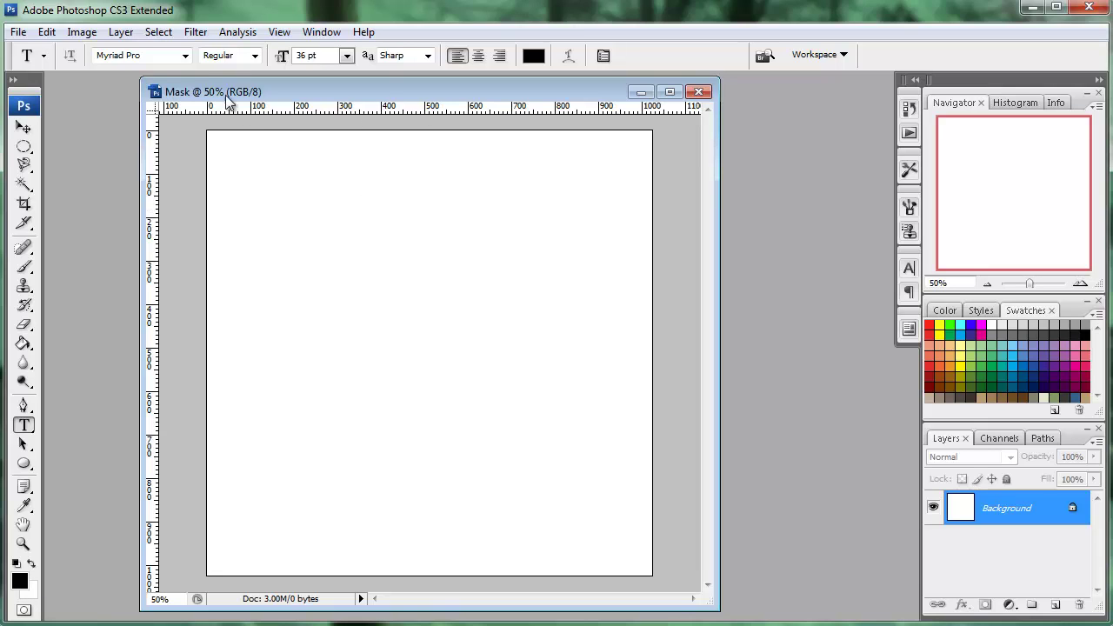
pyautogui.click(203, 35)
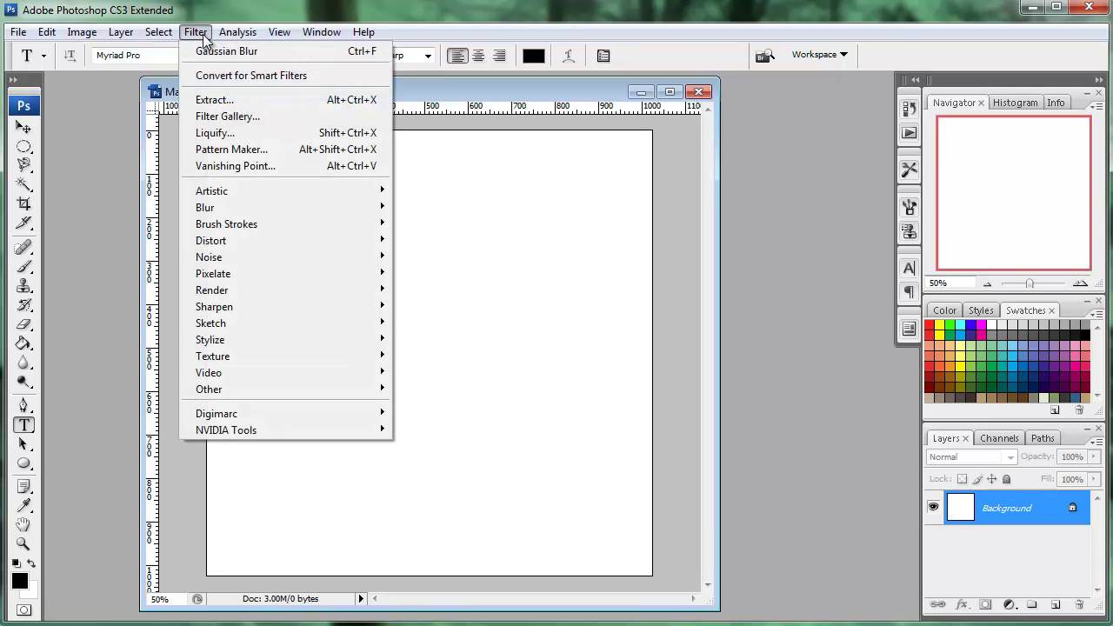
pyautogui.moveTo(304, 292)
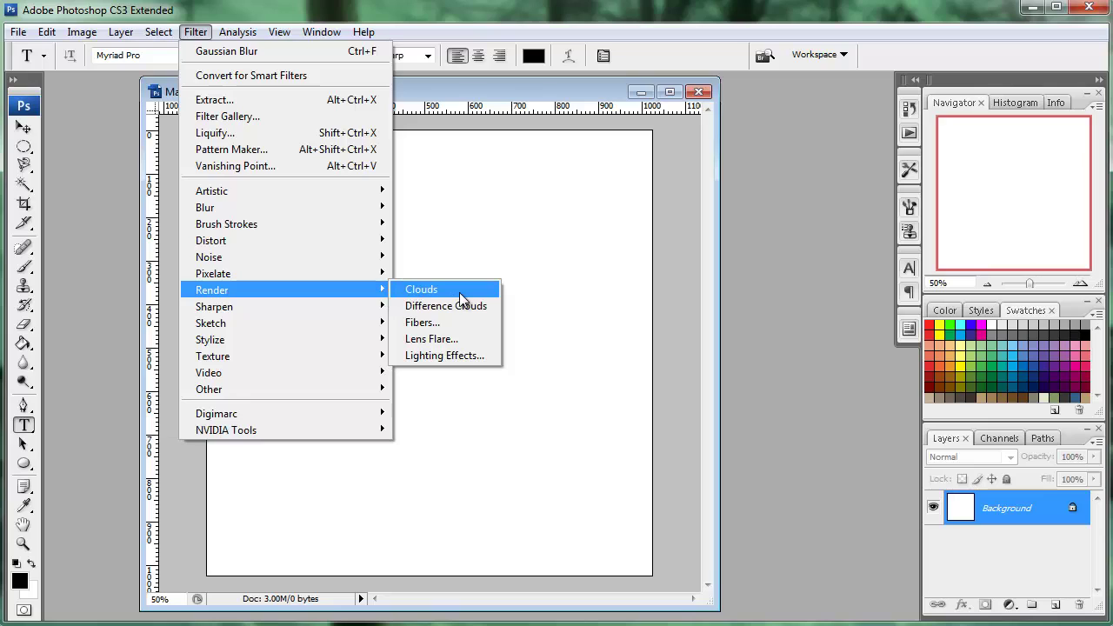
pyautogui.click(460, 295)
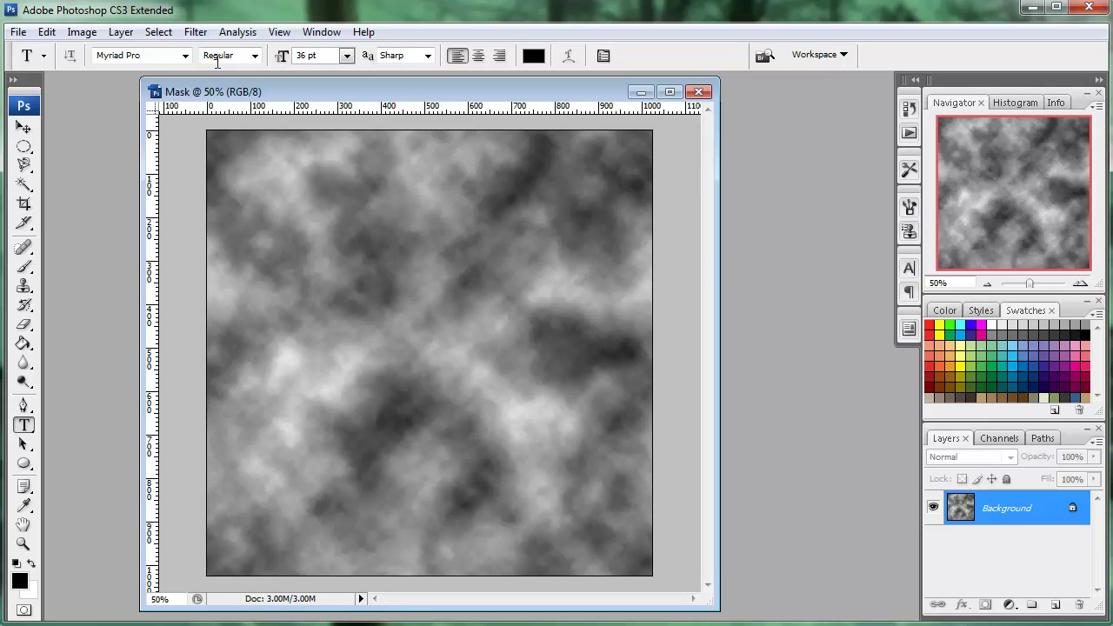
# - Reapply the Clouds filter several times to generate a different random cloud pattern
pyautogui.click(196, 33)
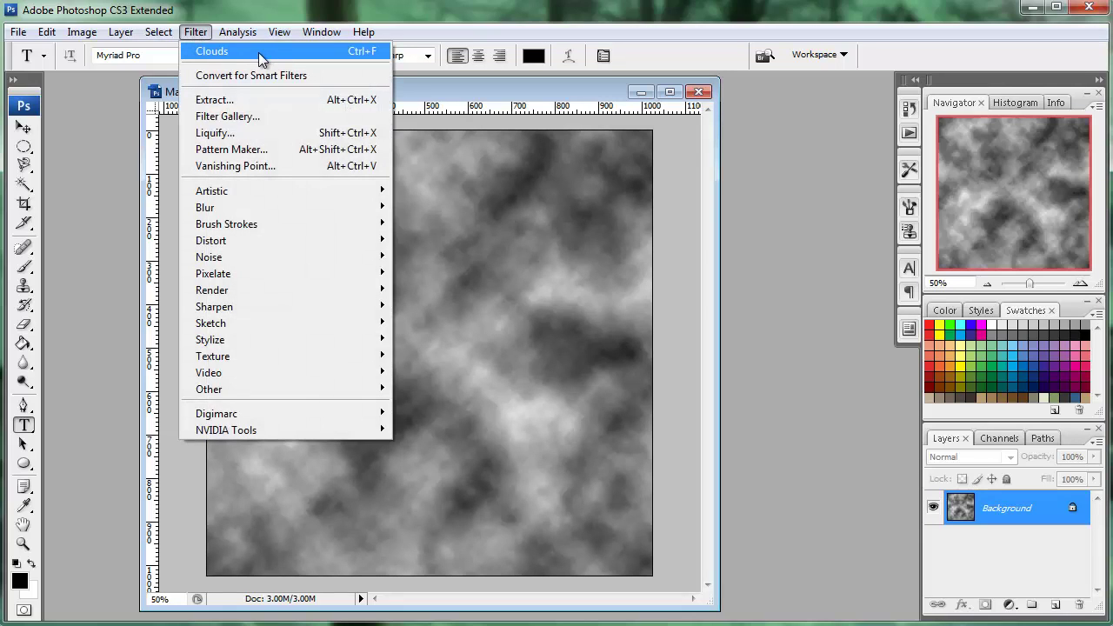
pyautogui.click(350, 51)
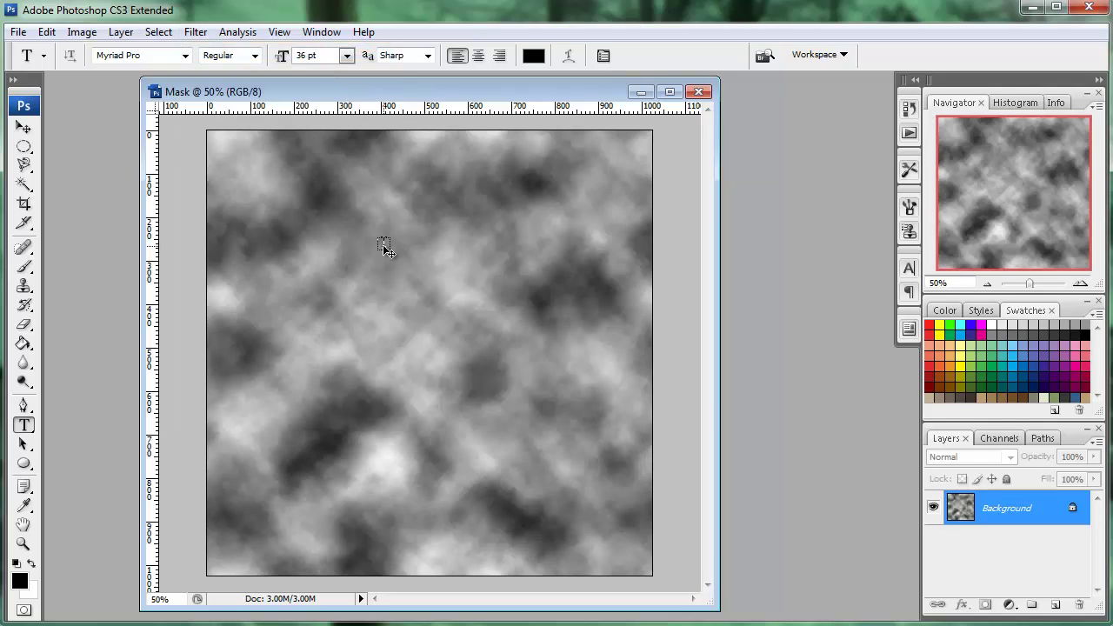
pyautogui.hotkey('ctrl', 'f')
pyautogui.hotkey('ctrl', 'f')
pyautogui.hotkey('ctrl', 'f')
pyautogui.hotkey('ctrl', 'f')
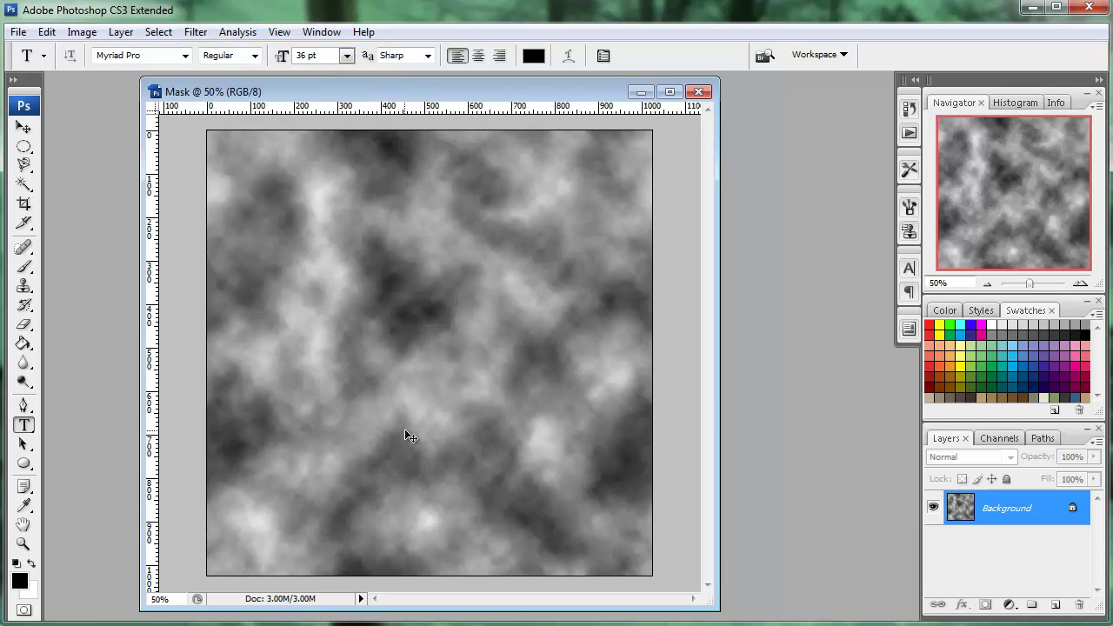
pyautogui.hotkey('ctrl', 'f')
pyautogui.hotkey('ctrl', 'f')
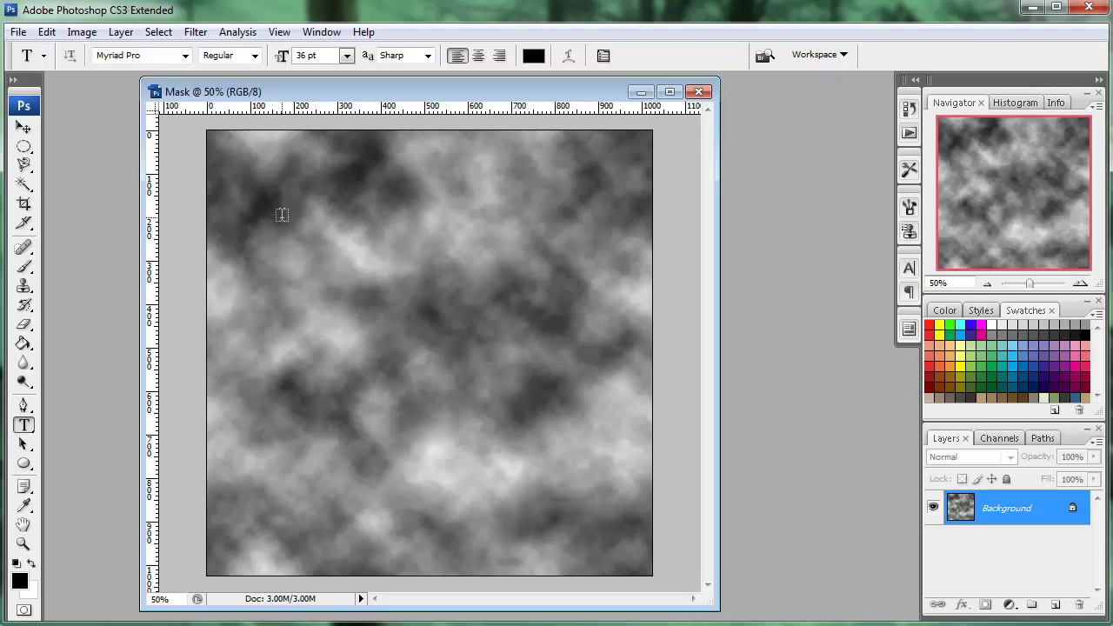
pyautogui.click(83, 33)
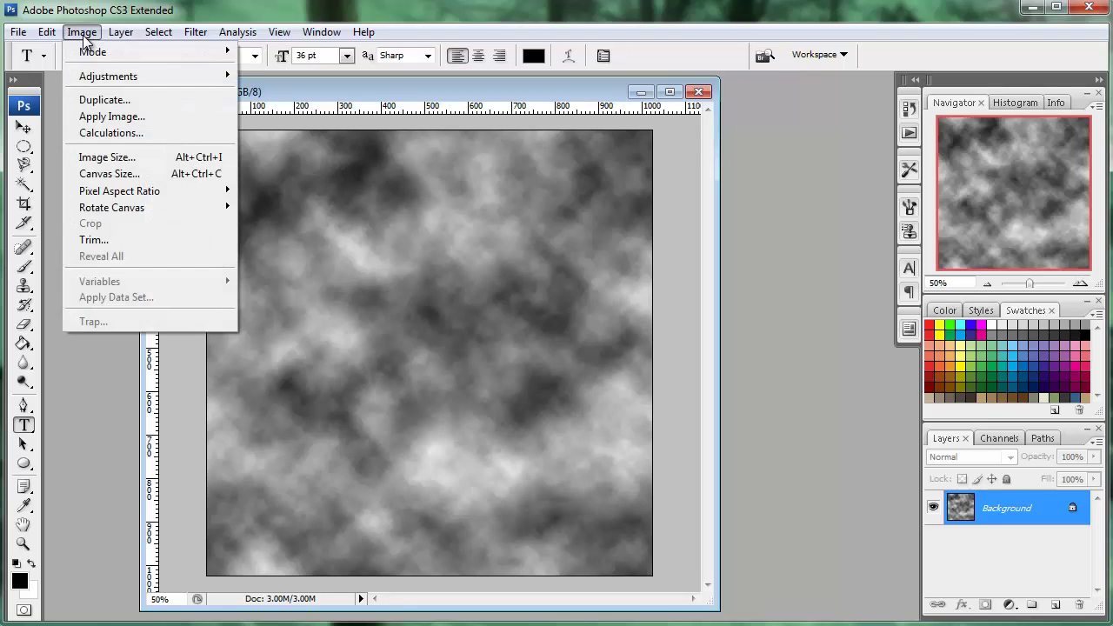
pyautogui.moveTo(136, 78)
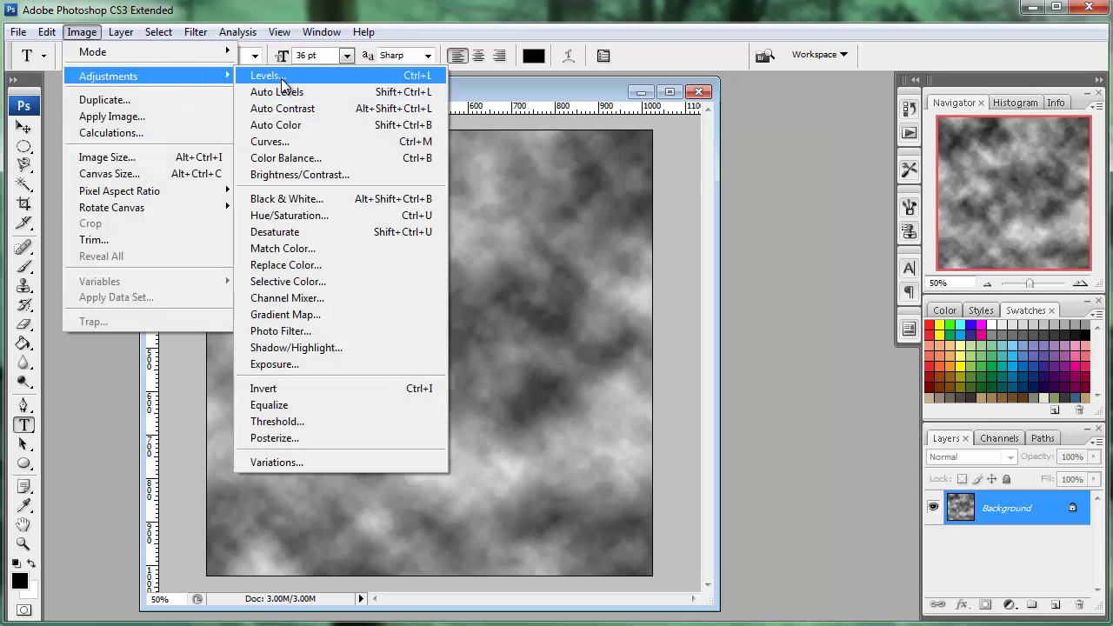
pyautogui.click(306, 144)
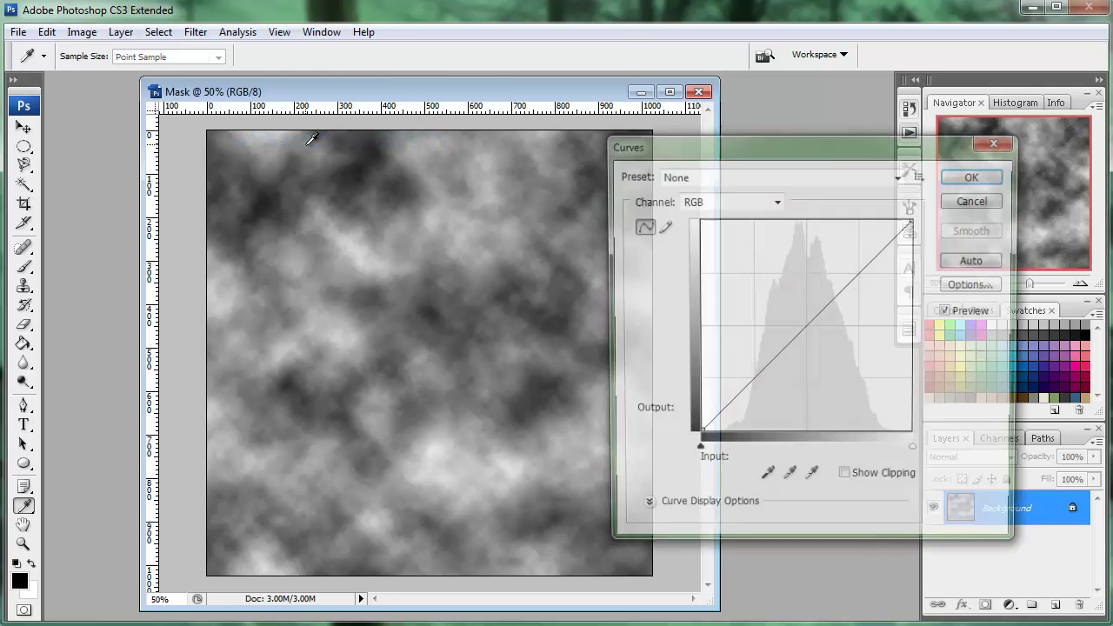
pyautogui.moveTo(788, 147); pyautogui.dragTo(676, 85)
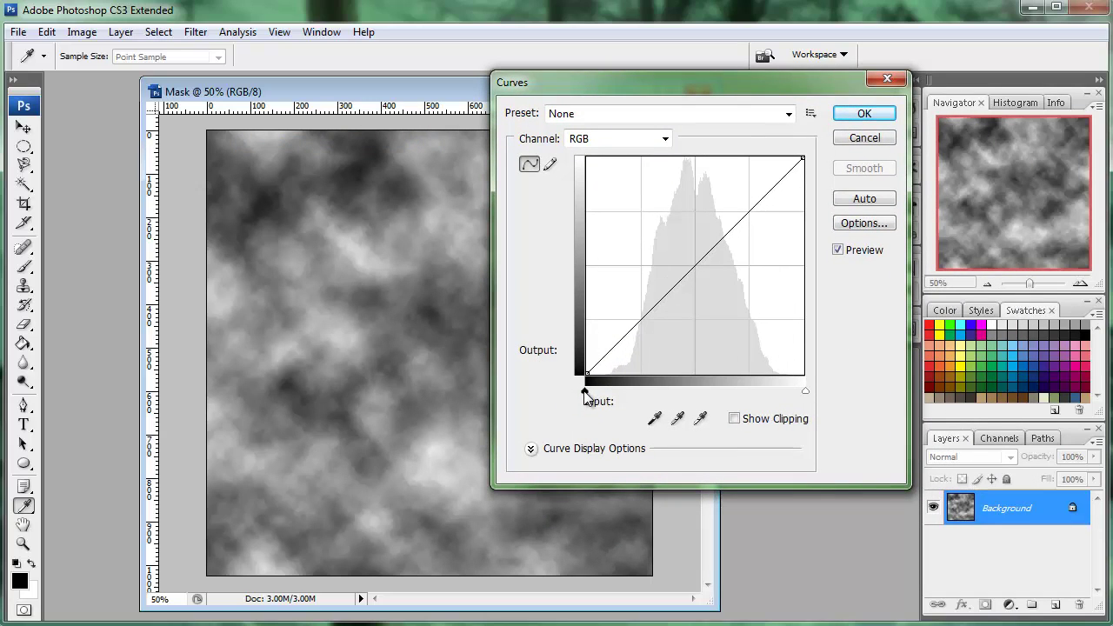
pyautogui.moveTo(584, 392); pyautogui.dragTo(692, 388)
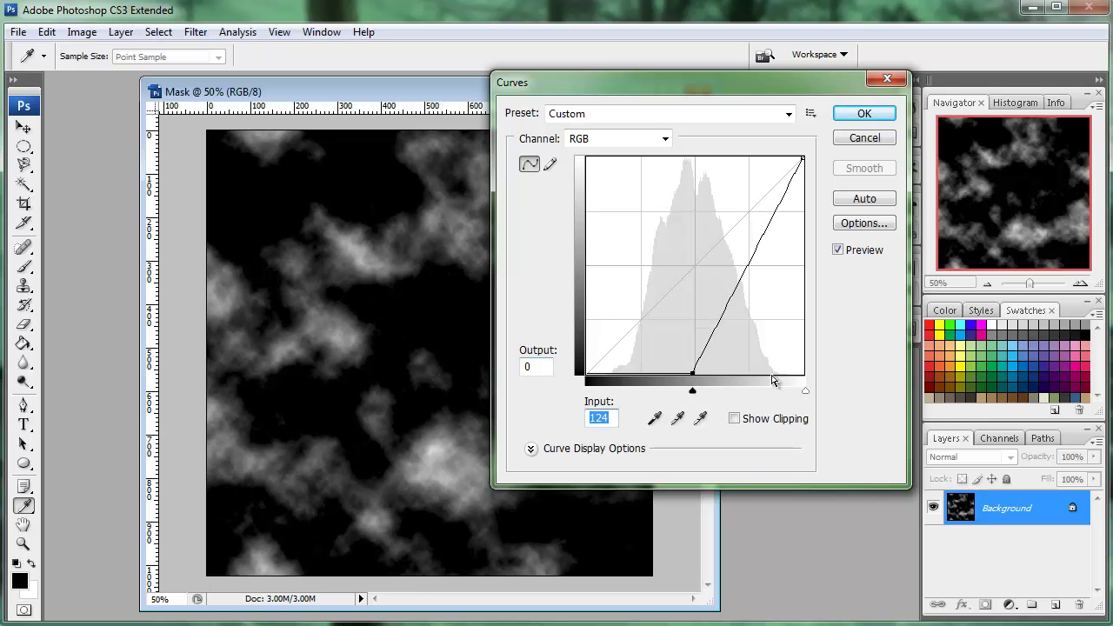
pyautogui.moveTo(806, 392); pyautogui.dragTo(702, 404)
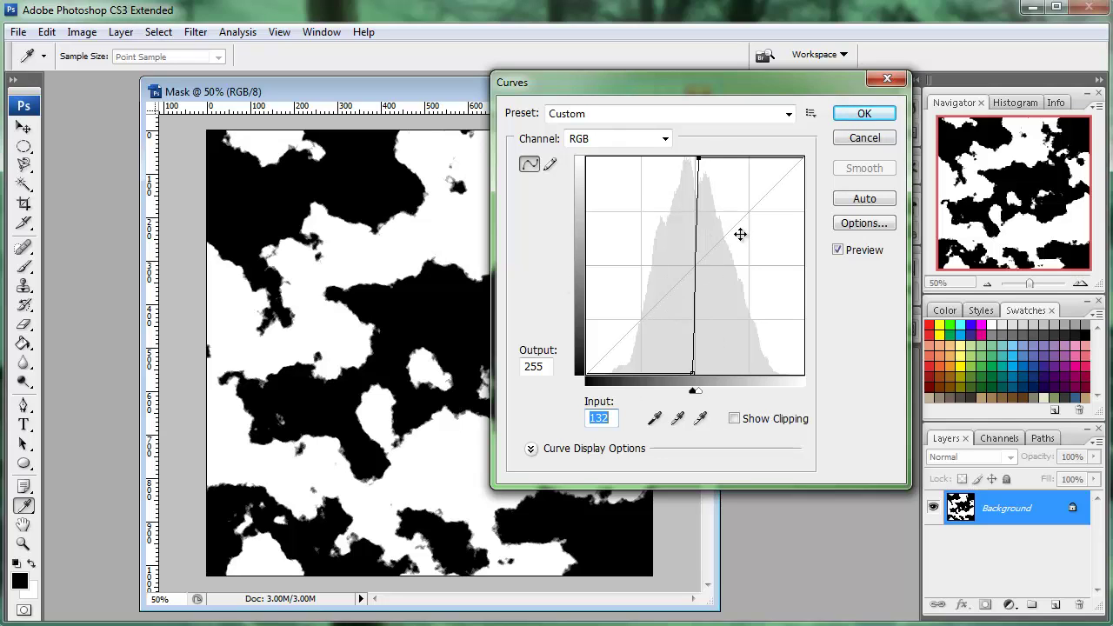
pyautogui.moveTo(722, 86); pyautogui.dragTo(878, 106)
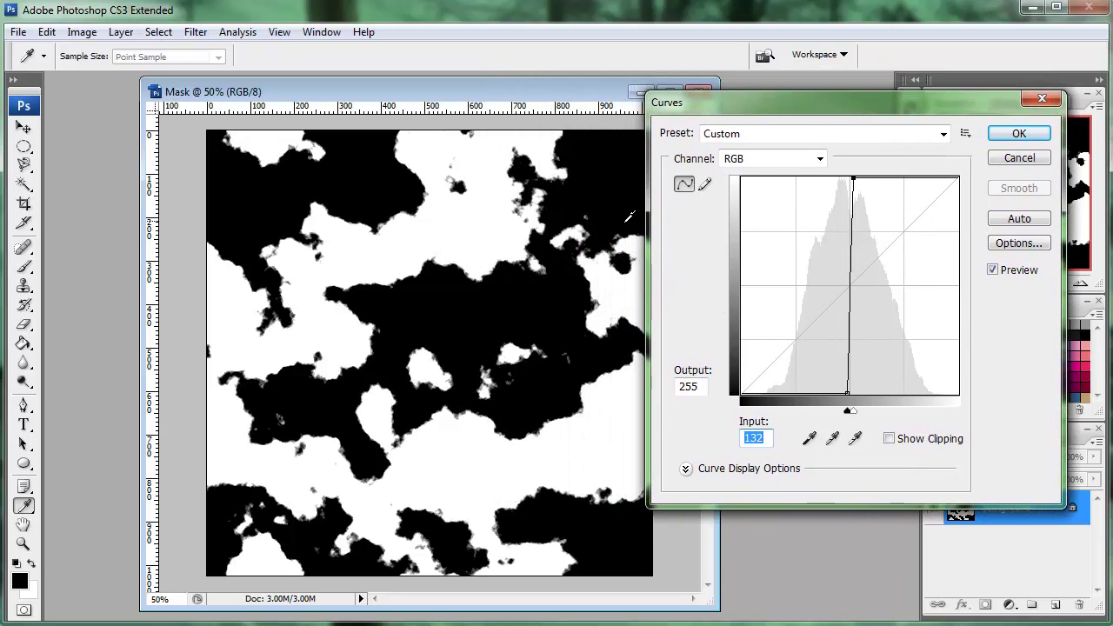
pyautogui.click(1019, 158)
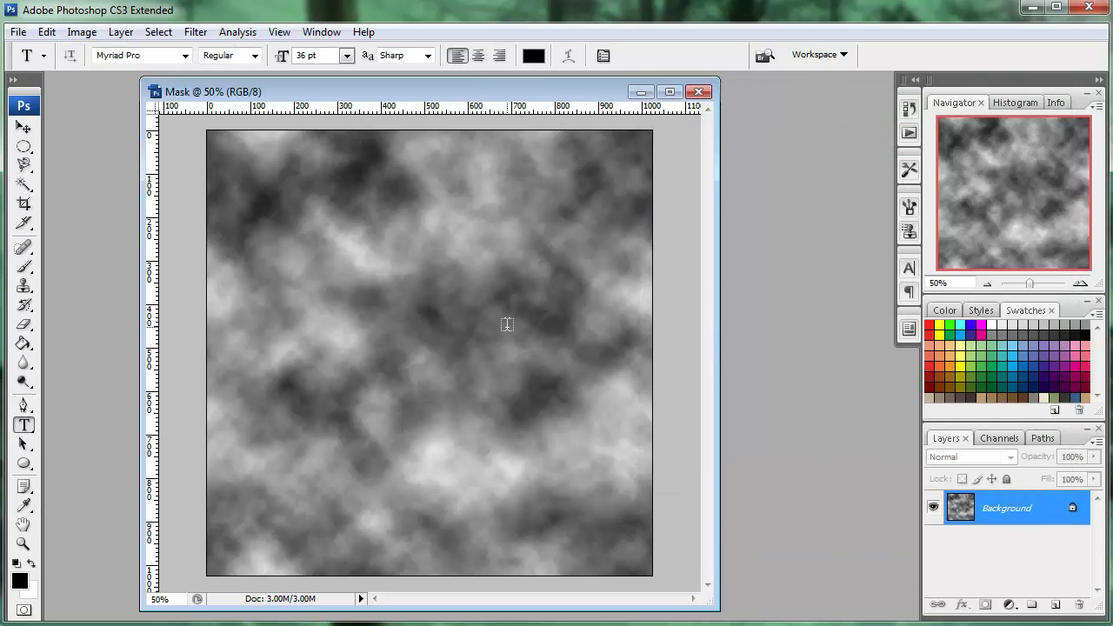
# - Apply a Levels adjustment to the clouds with the black input at 124 and the white input at 129
pyautogui.click(79, 32)
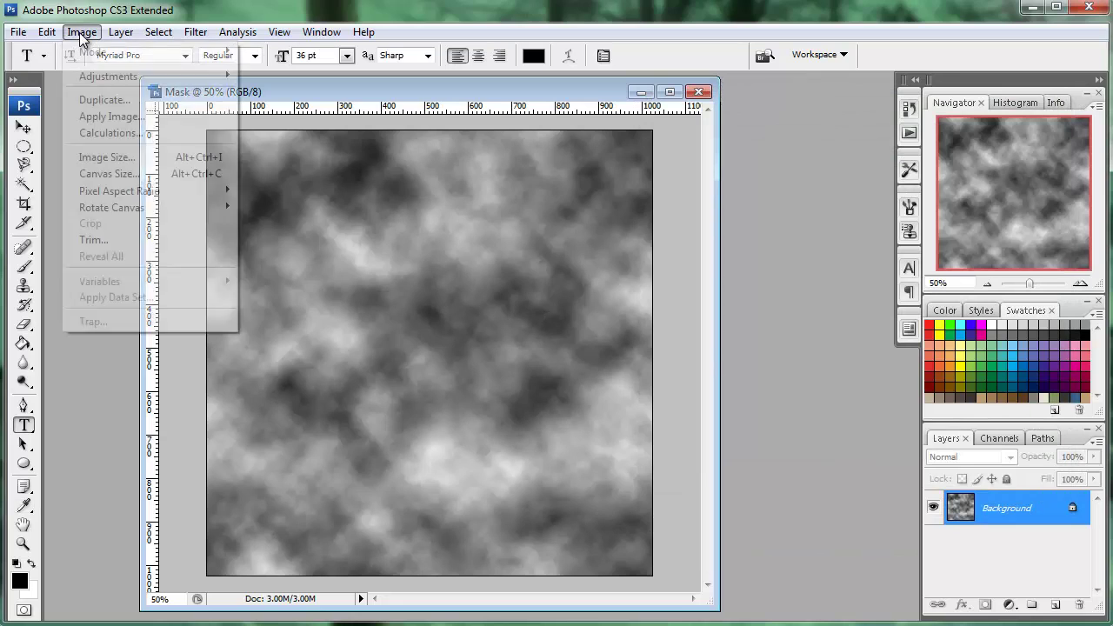
pyautogui.moveTo(232, 77)
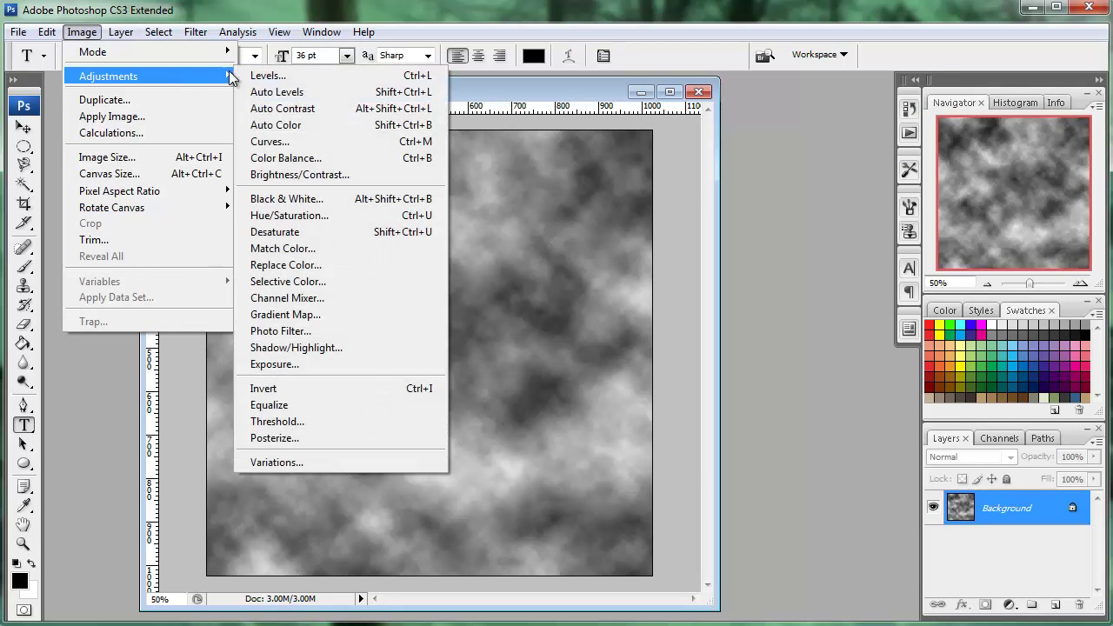
pyautogui.click(306, 76)
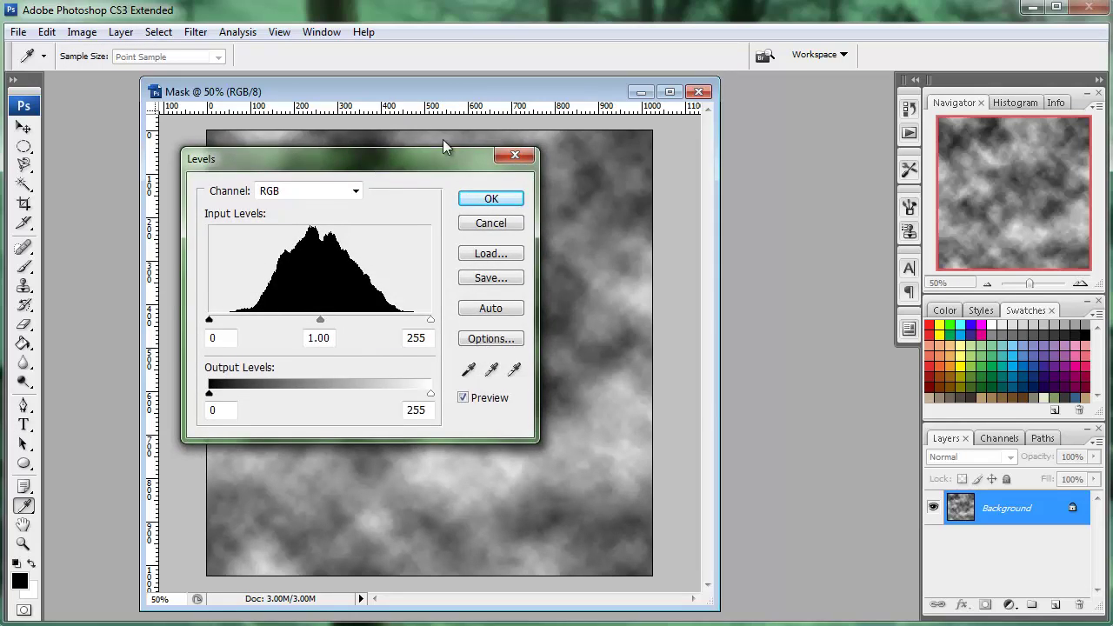
pyautogui.moveTo(408, 161); pyautogui.dragTo(753, 107)
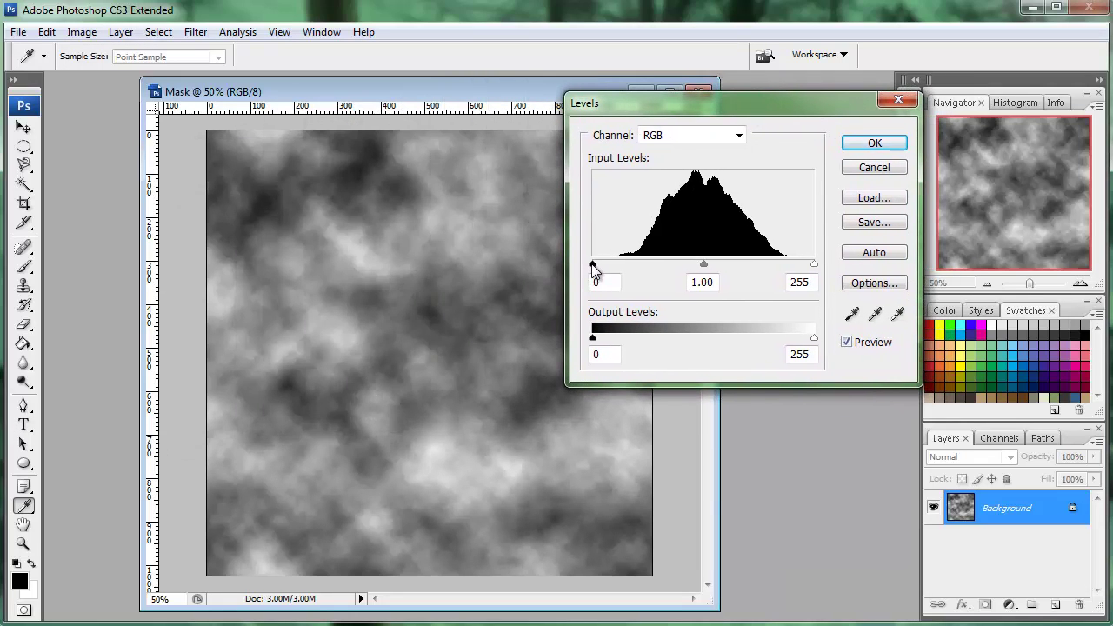
pyautogui.moveTo(592, 264); pyautogui.dragTo(700, 265)
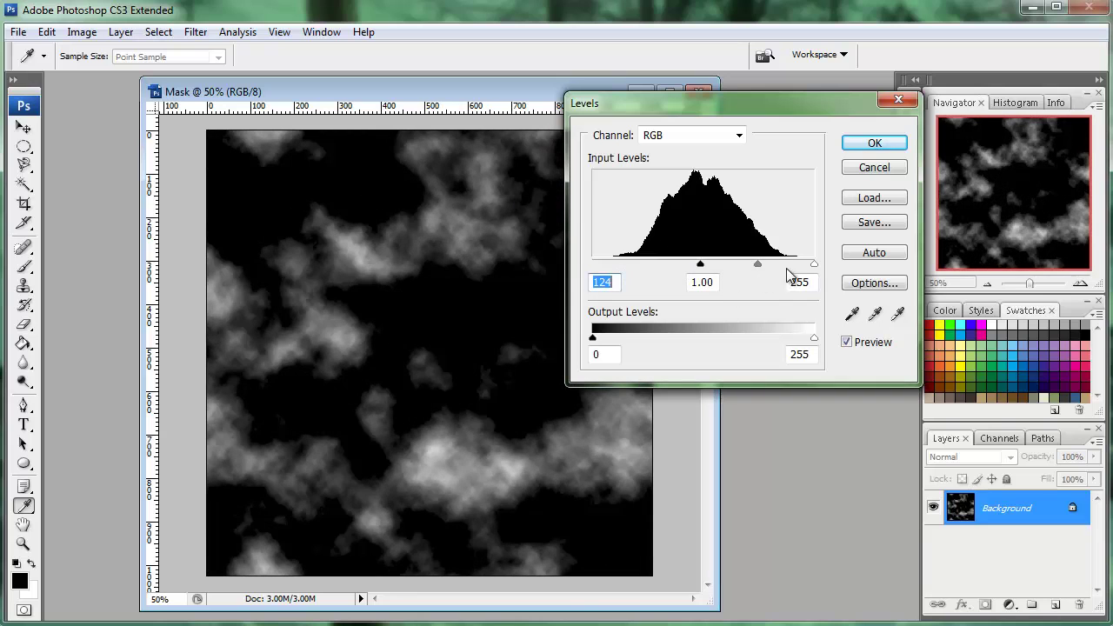
pyautogui.moveTo(814, 264); pyautogui.dragTo(705, 271)
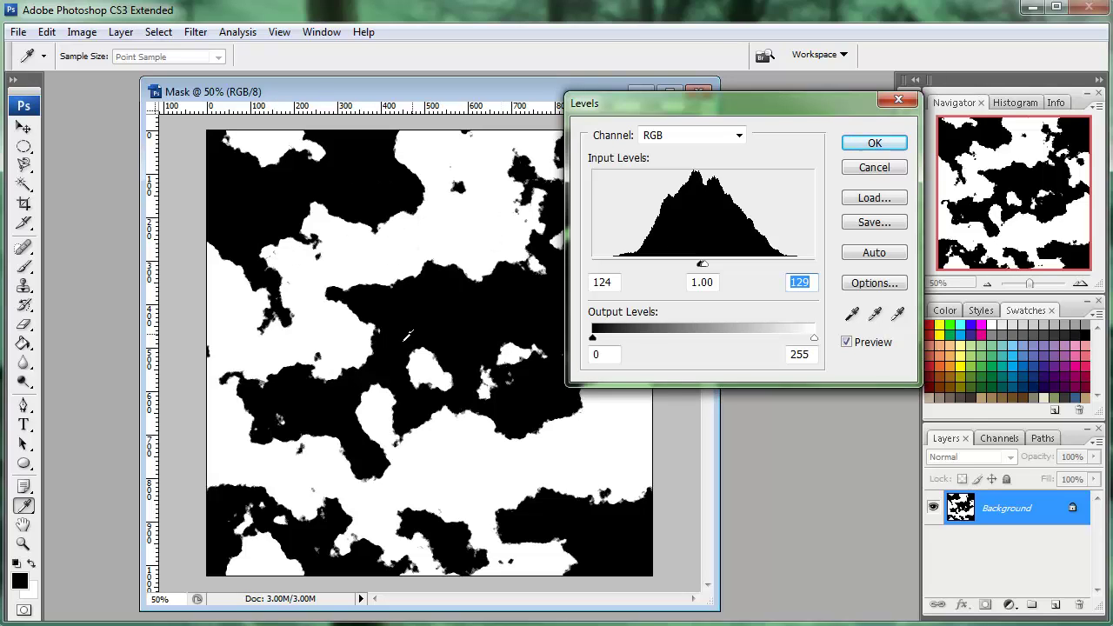
pyautogui.click(874, 144)
pyautogui.press('t')
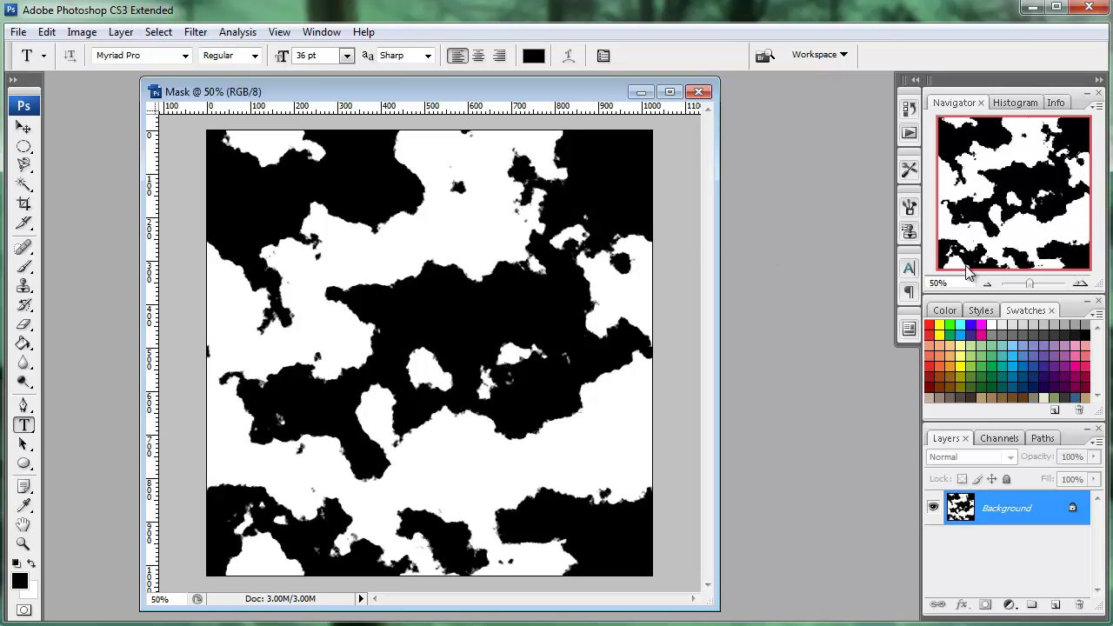
# - Examine the edges between the black and white areas up close, including the upper part of the mask, and return to 50% zoom
pyautogui.moveTo(1028, 282); pyautogui.dragTo(1040, 283)
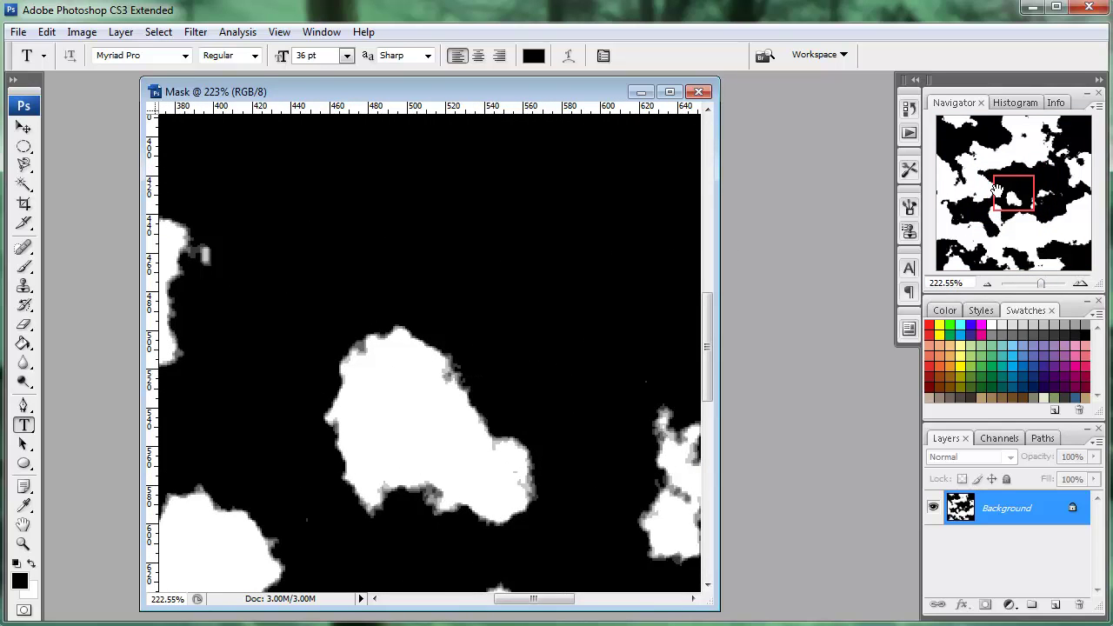
pyautogui.moveTo(1001, 187); pyautogui.dragTo(1032, 131)
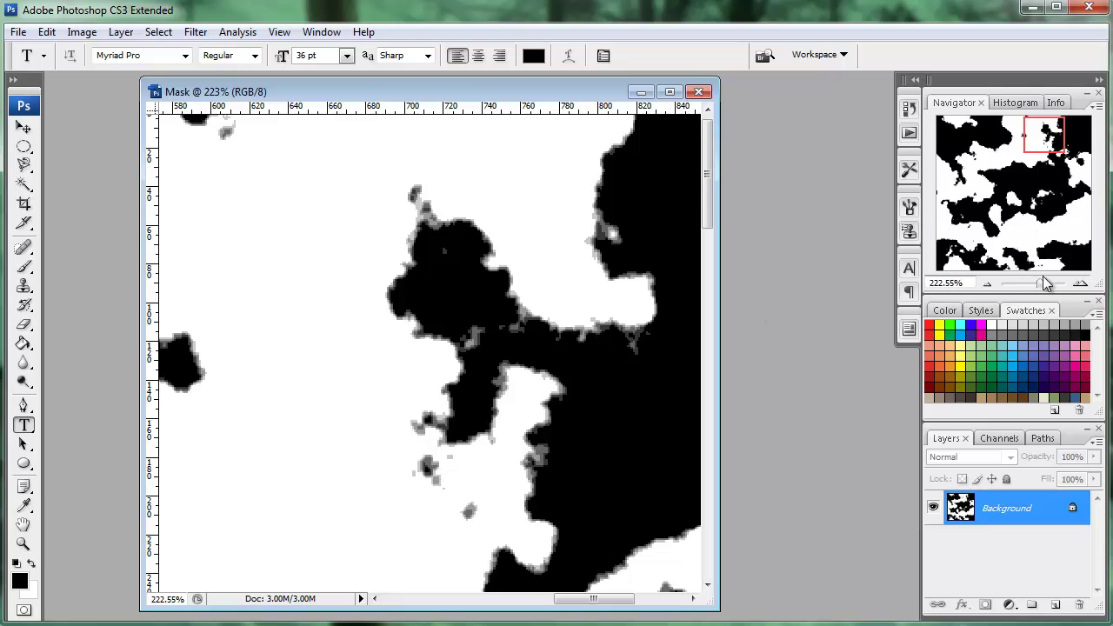
pyautogui.click(987, 284)
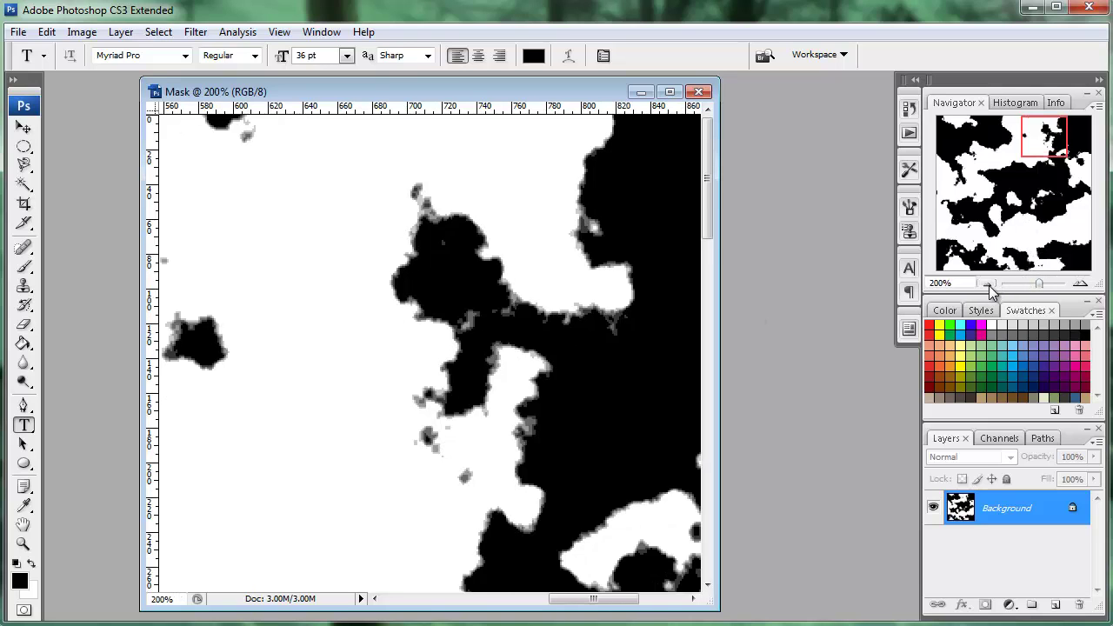
pyautogui.click(987, 284)
pyautogui.click(987, 284)
pyautogui.click(987, 284)
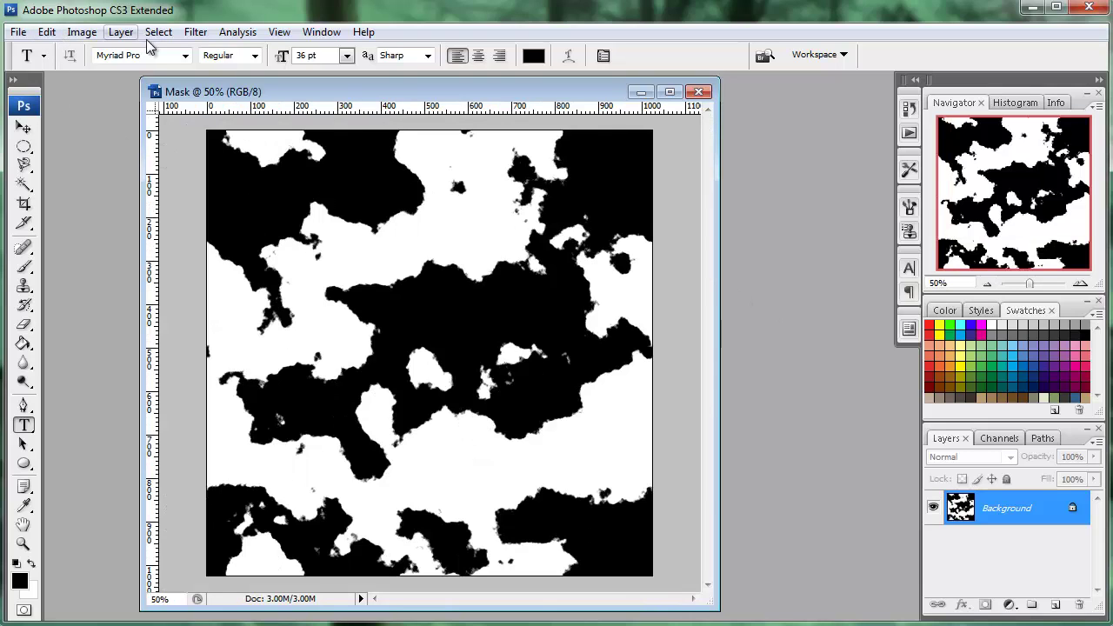
# - Apply a Gaussian Blur with a radius of about 3.9 pixels to the mask, comparing it with the unblurred image
pyautogui.click(195, 33)
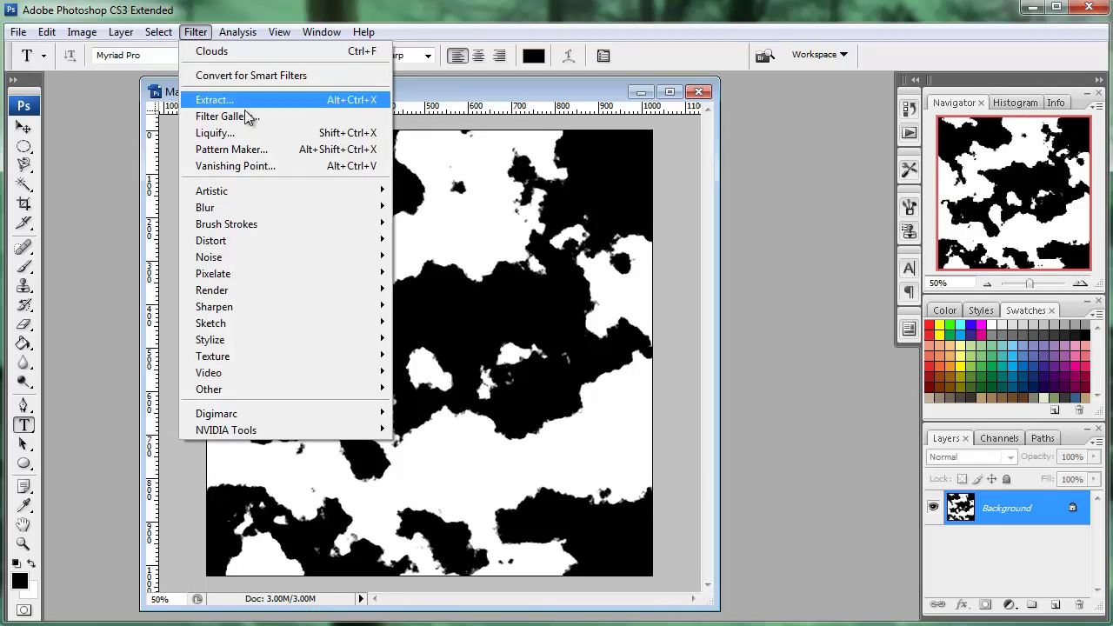
pyautogui.moveTo(291, 209)
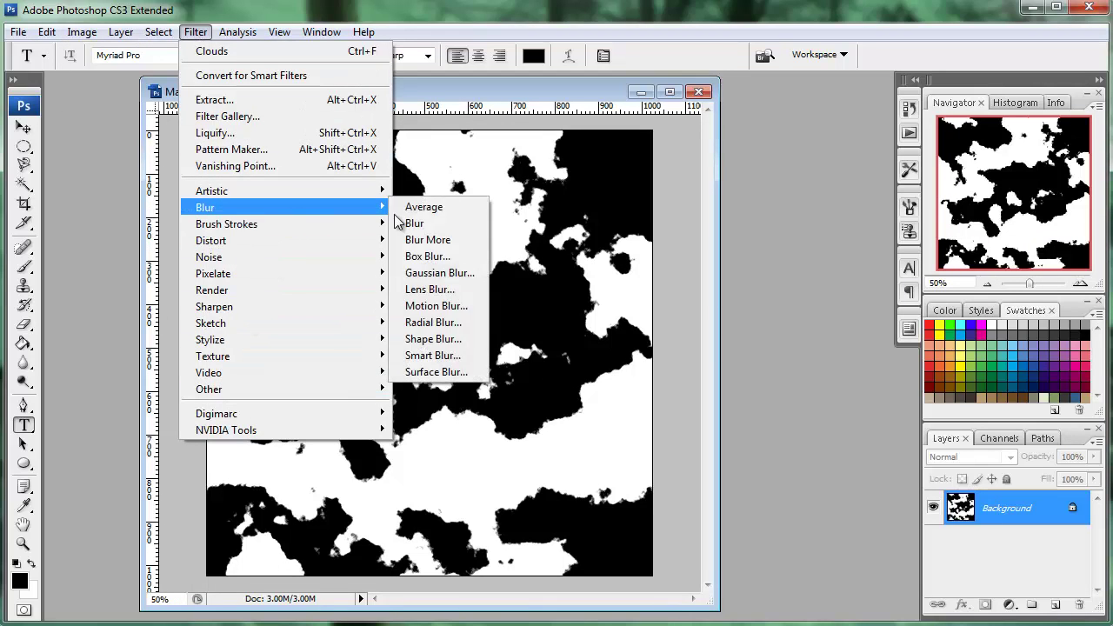
pyautogui.click(439, 274)
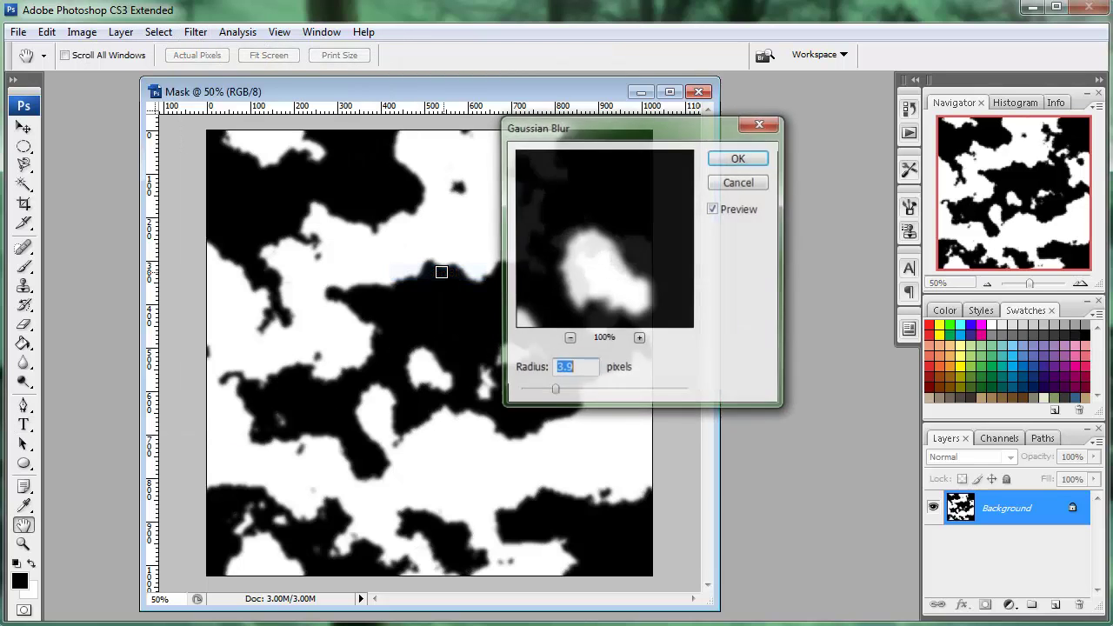
pyautogui.moveTo(581, 137); pyautogui.dragTo(741, 165)
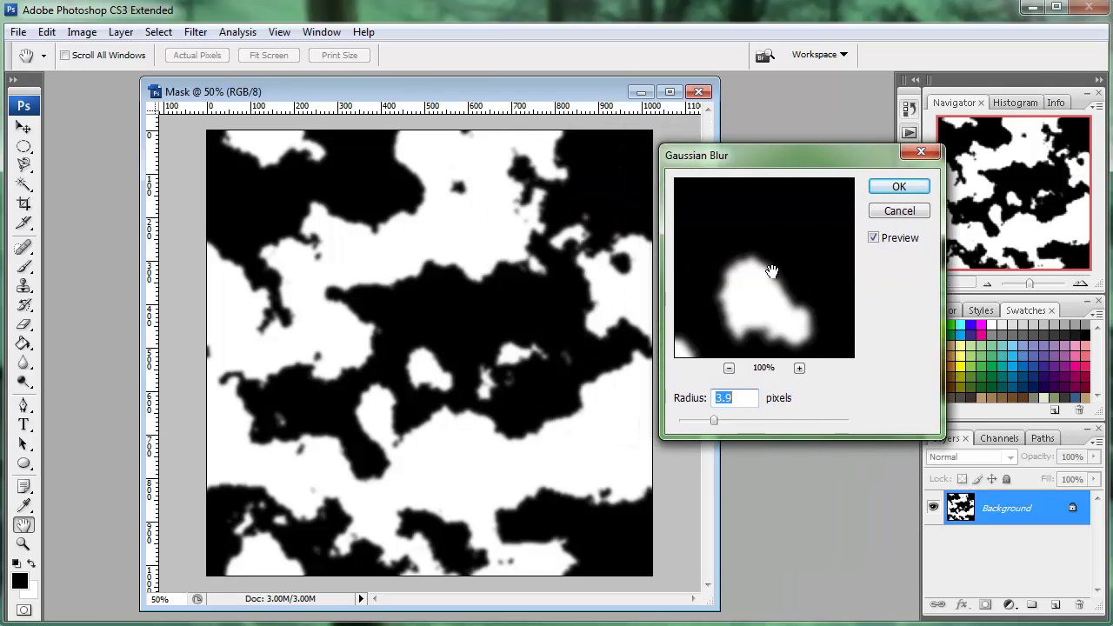
pyautogui.moveTo(762, 299); pyautogui.dragTo(780, 241)
pyautogui.moveTo(763, 283)
pyautogui.mouseDown()
pyautogui.moveTo(779, 243)
pyautogui.moveTo(771, 256)
pyautogui.moveTo(787, 253)
pyautogui.moveTo(759, 274)
pyautogui.moveTo(766, 283)
pyautogui.mouseUp()
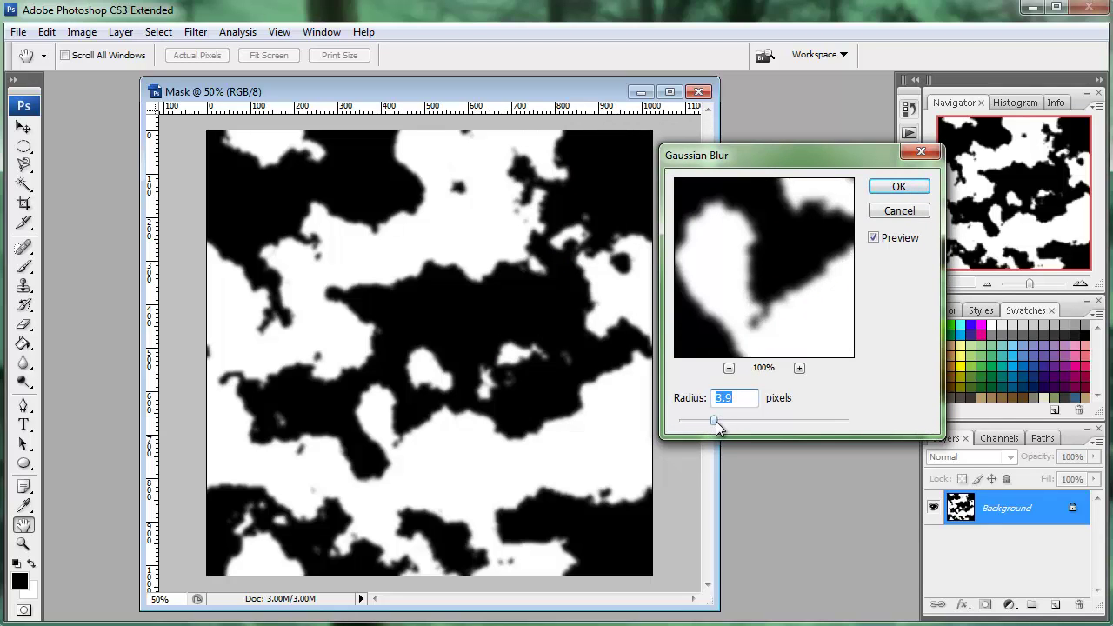
pyautogui.moveTo(714, 420)
pyautogui.mouseDown()
pyautogui.moveTo(743, 421)
pyautogui.moveTo(688, 423)
pyautogui.moveTo(714, 421)
pyautogui.mouseUp()
pyautogui.click(874, 236)
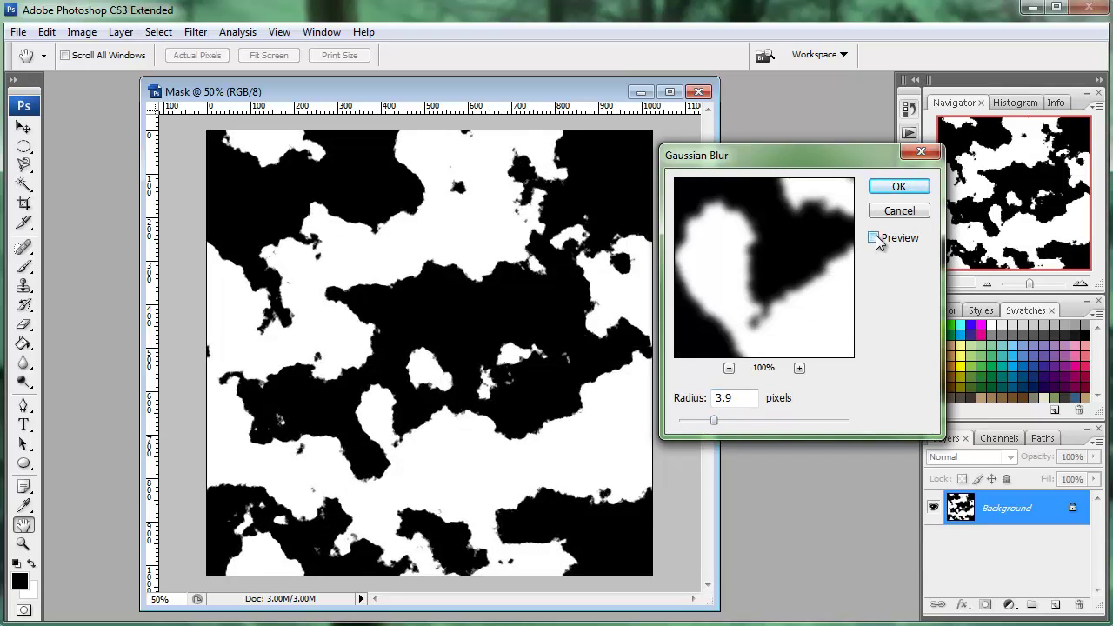
pyautogui.click(875, 236)
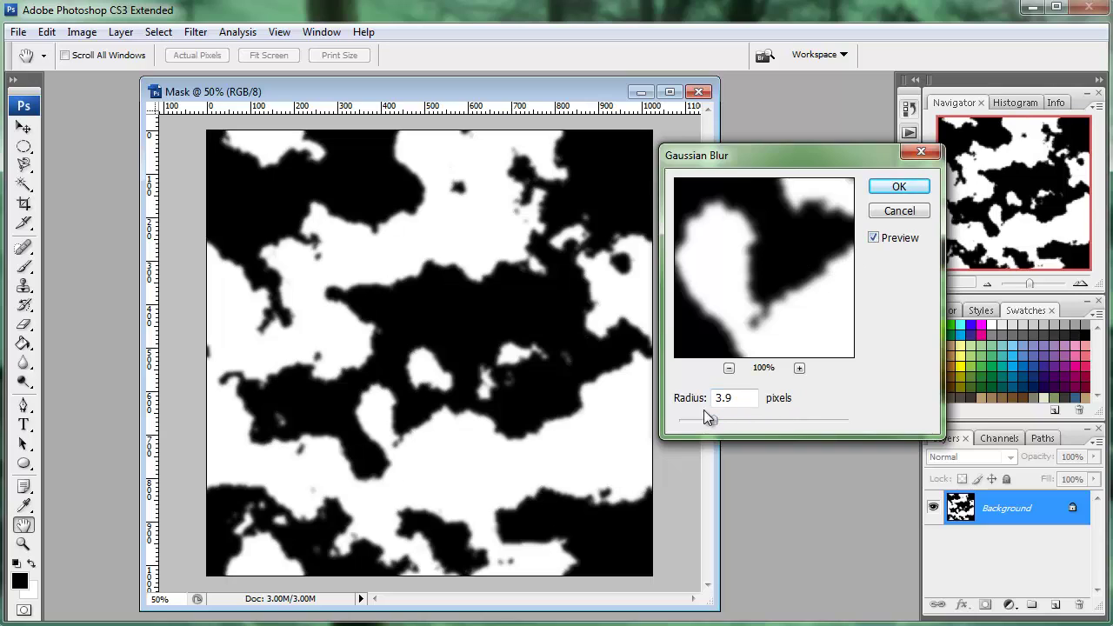
pyautogui.moveTo(716, 420); pyautogui.dragTo(719, 420)
pyautogui.click(897, 188)
pyautogui.press('t')
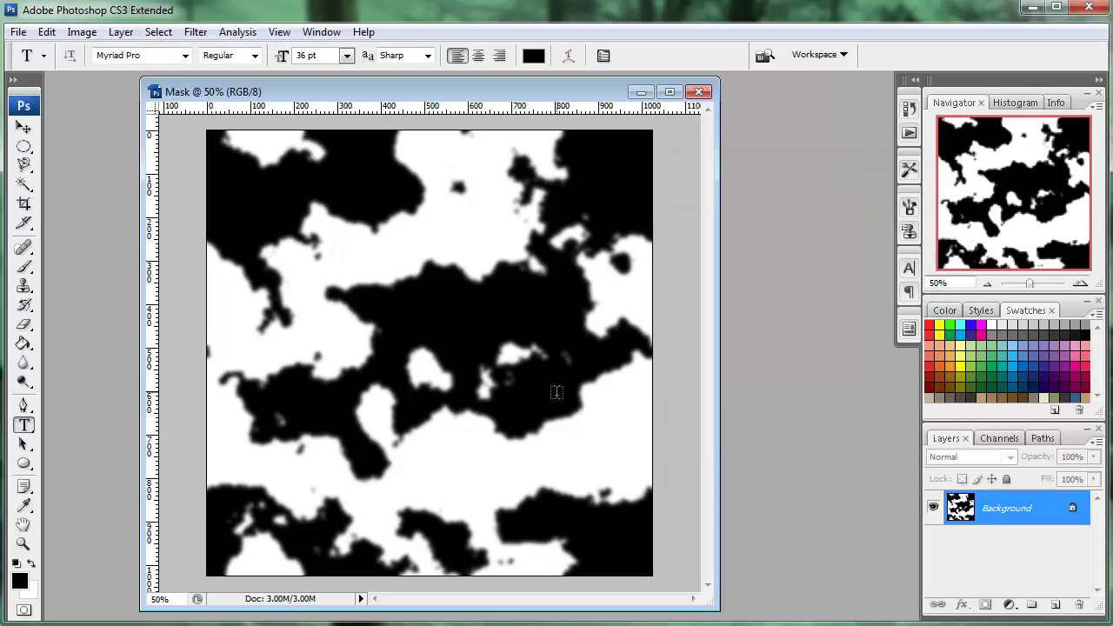
# - Sharpen the blurred edges with a Curves adjustment, setting the black point input to 123 and the white point input to 130
pyautogui.click(81, 33)
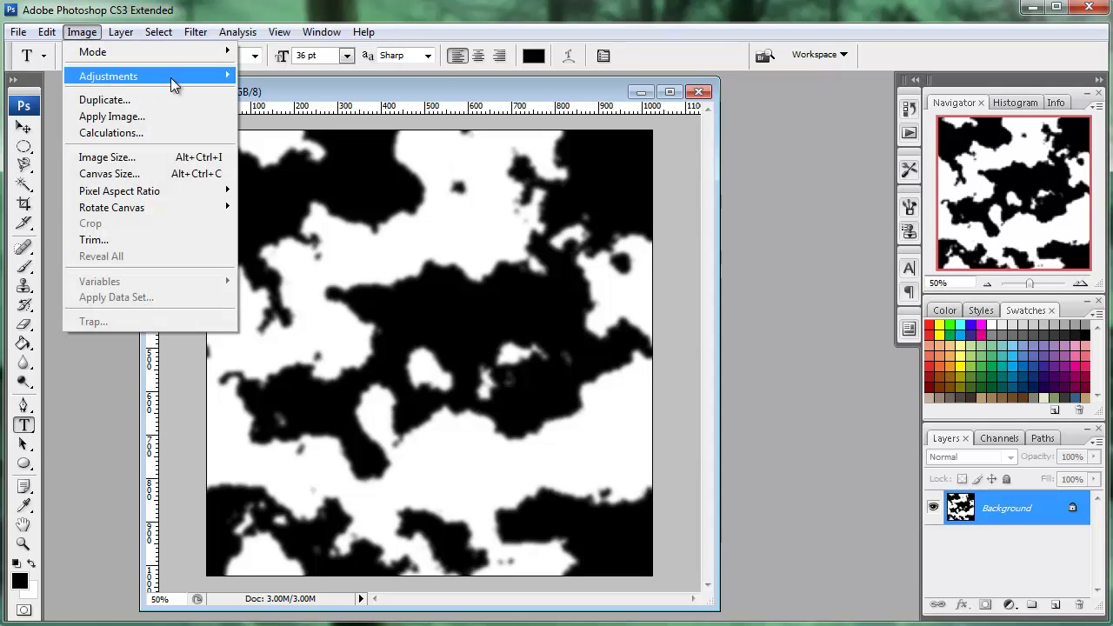
pyautogui.moveTo(172, 79)
pyautogui.click(295, 141)
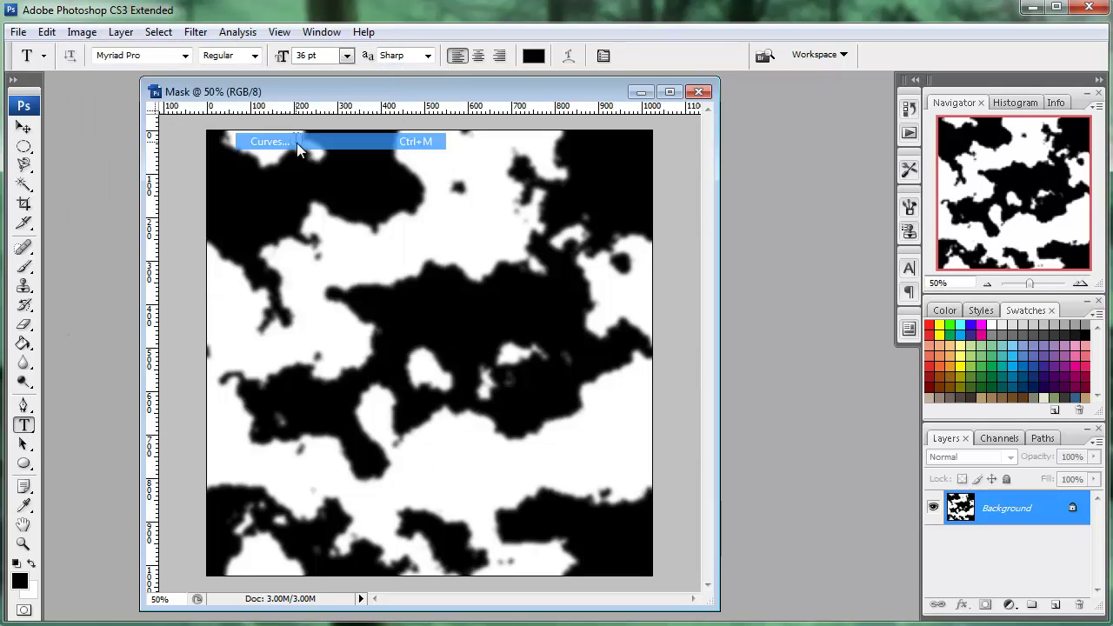
pyautogui.moveTo(741, 412); pyautogui.dragTo(847, 416)
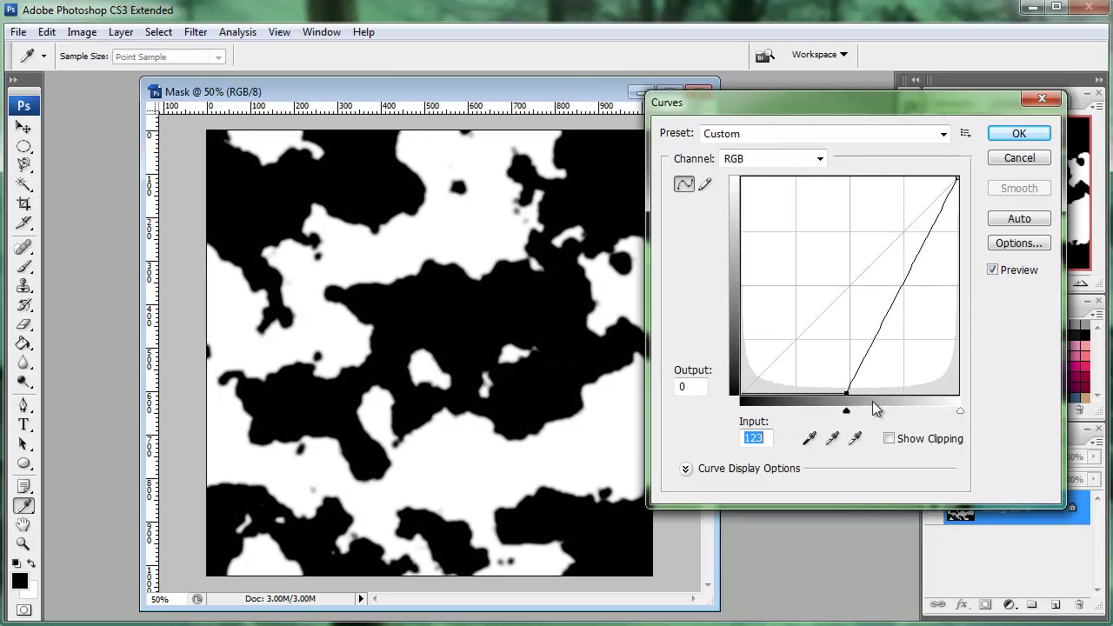
pyautogui.moveTo(960, 411); pyautogui.dragTo(852, 415)
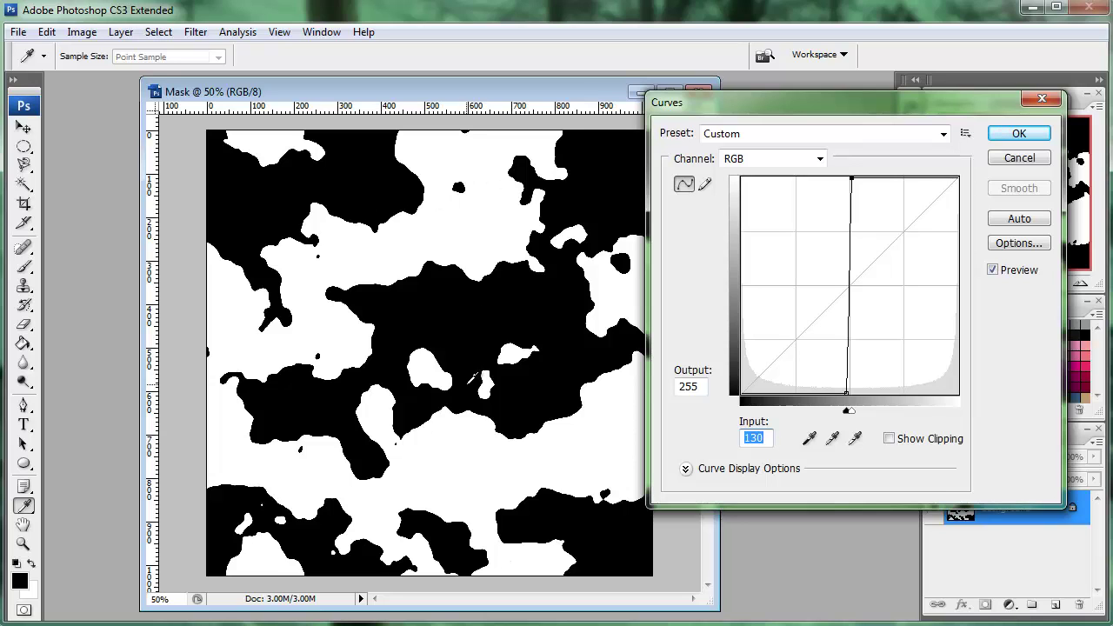
pyautogui.click(1021, 133)
pyautogui.press('t')
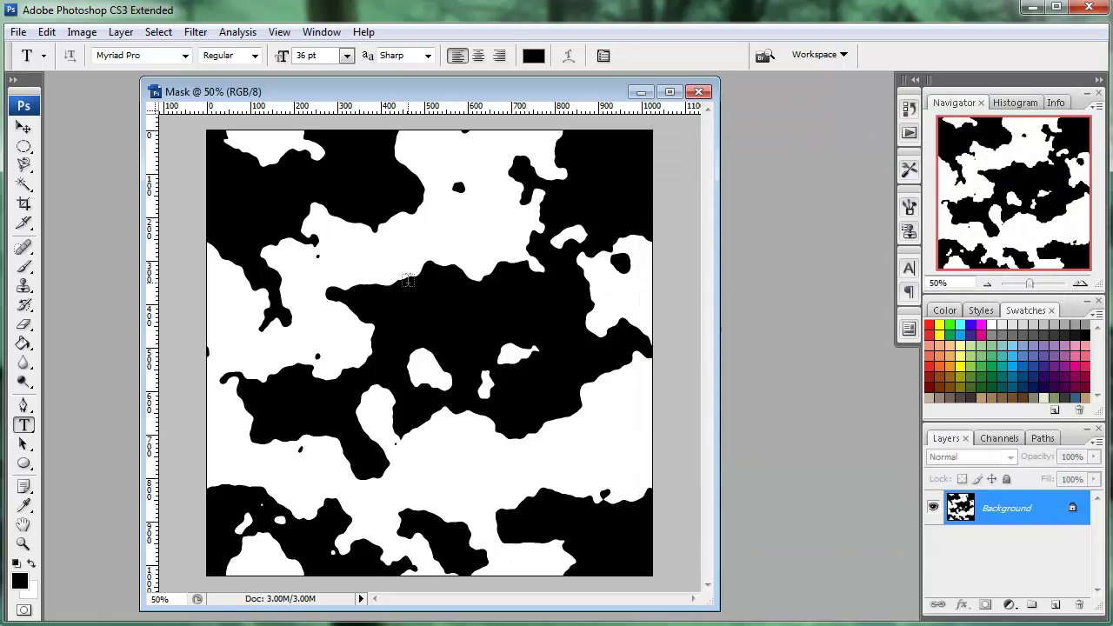
# - Start saving the document and choose the ITEACH3D folder in My Documents as the destination
pyautogui.click(19, 32)
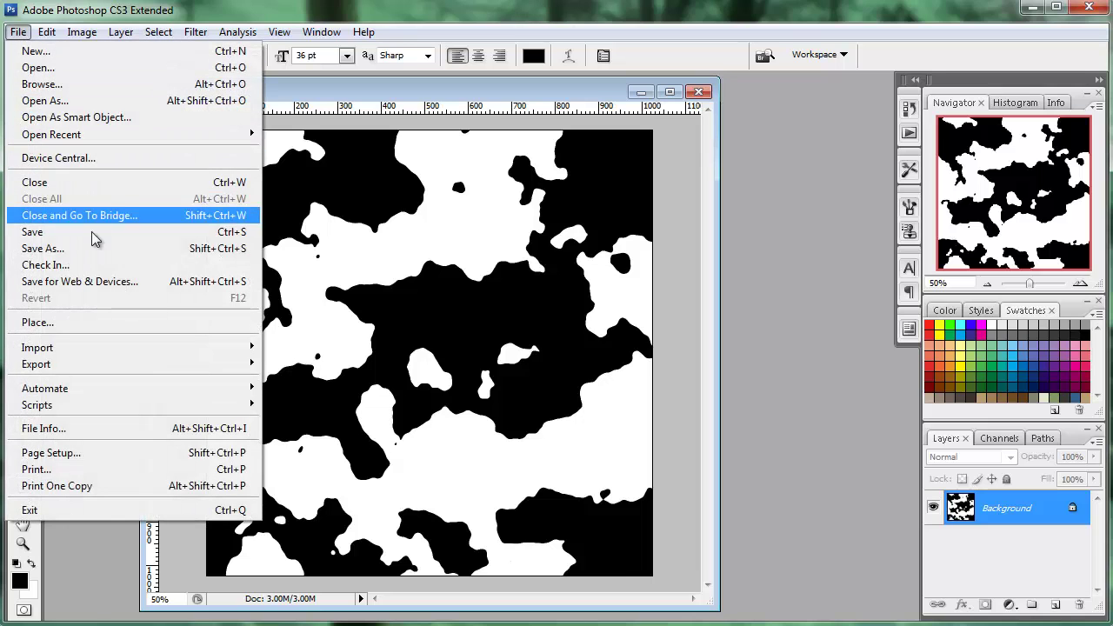
pyautogui.click(52, 243)
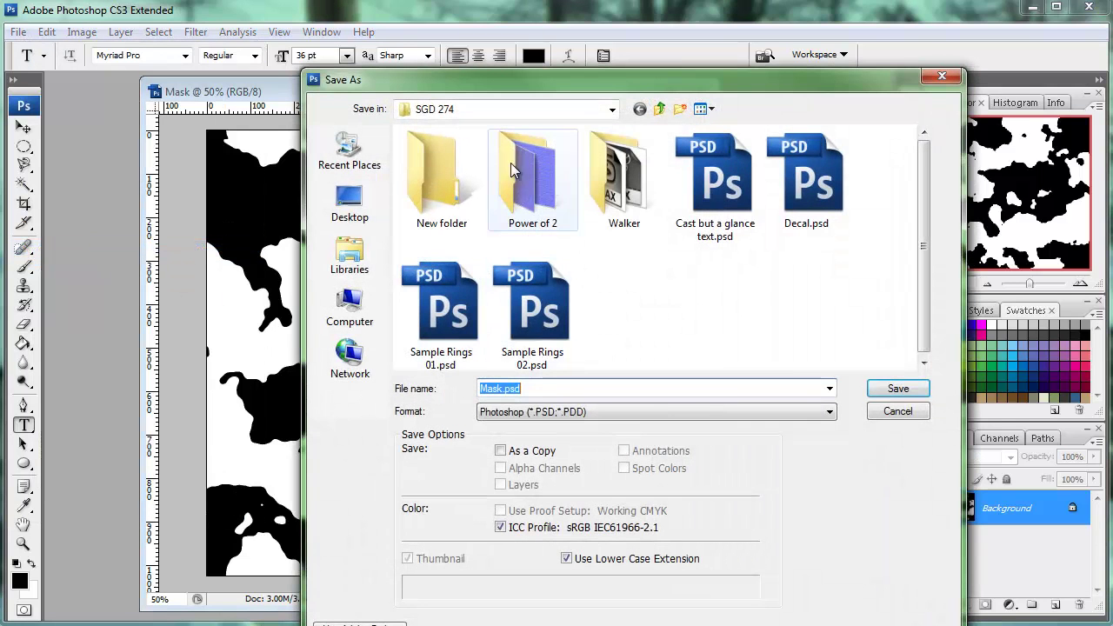
pyautogui.click(661, 109)
pyautogui.click(662, 110)
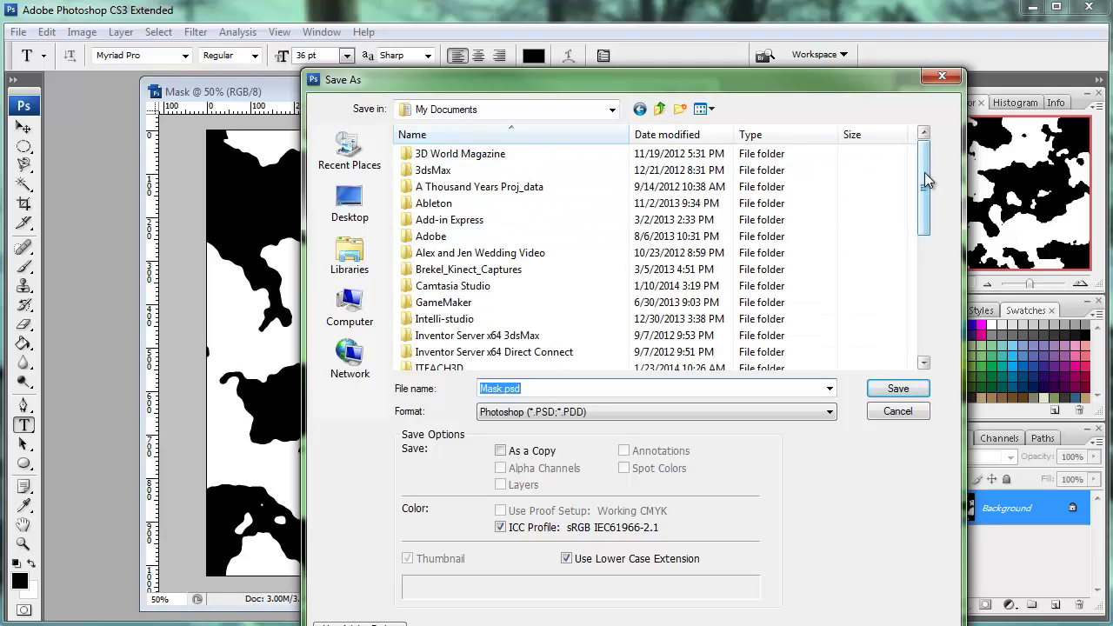
pyautogui.moveTo(924, 172); pyautogui.dragTo(939, 236)
pyautogui.scroll(-2, 522, 211)
pyautogui.doubleClick(459, 188)
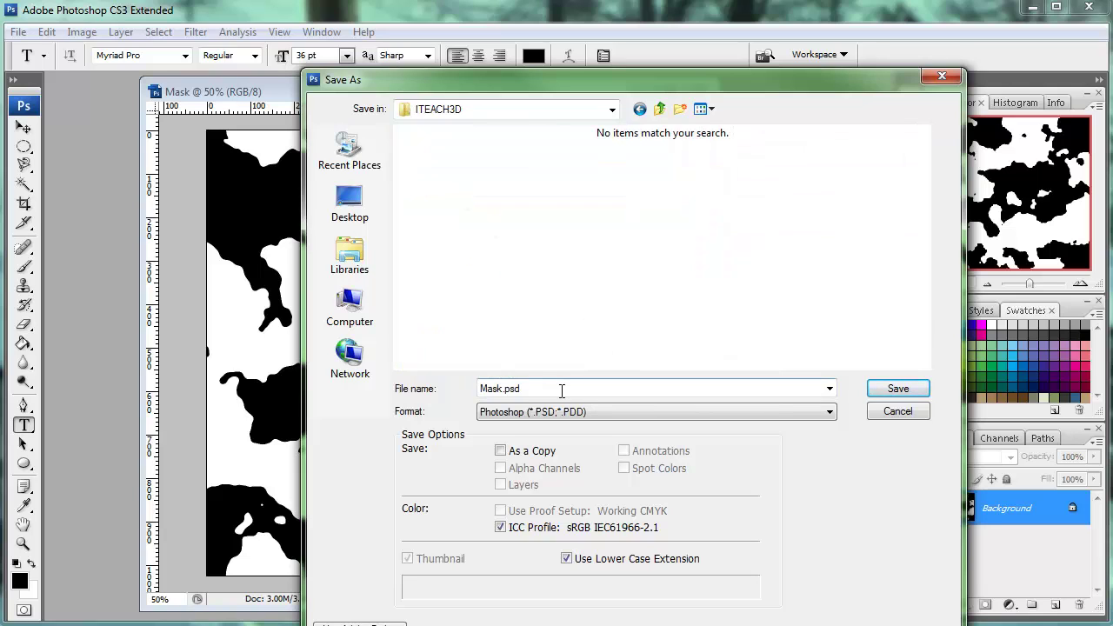
# - Save the image in PNG format as Mask.png with no interlacing
pyautogui.click(760, 414)
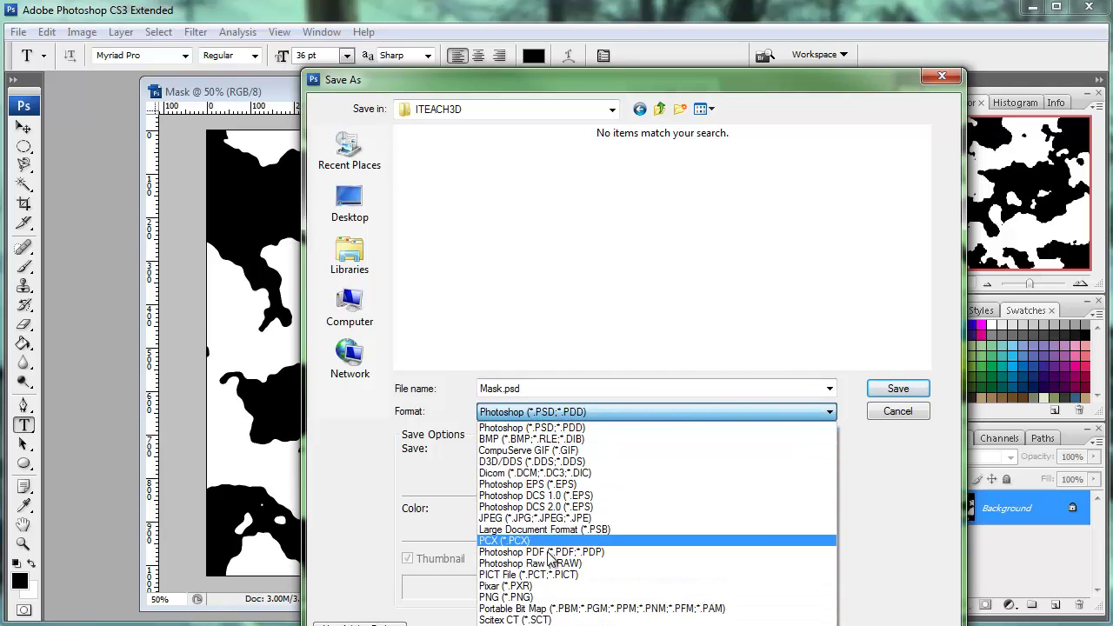
pyautogui.click(548, 597)
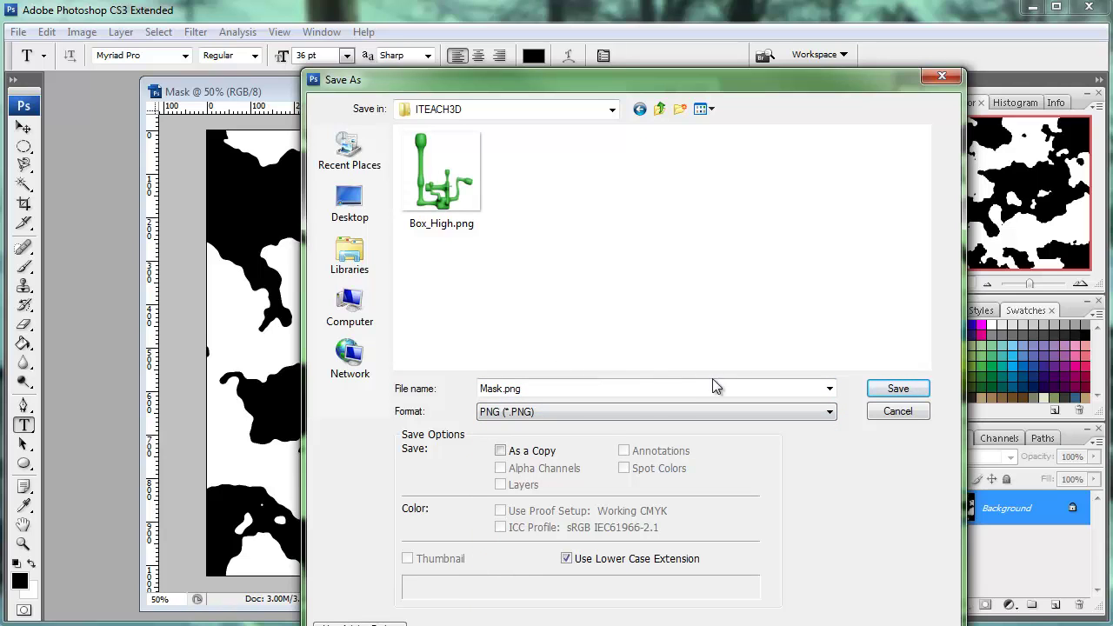
pyautogui.click(895, 390)
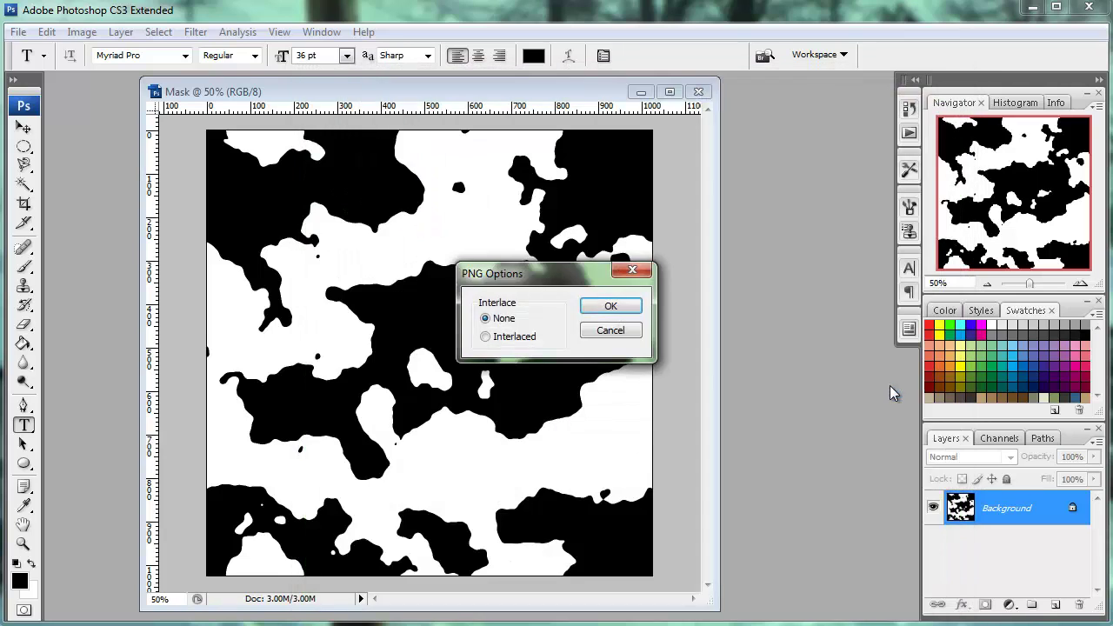
pyautogui.click(624, 307)
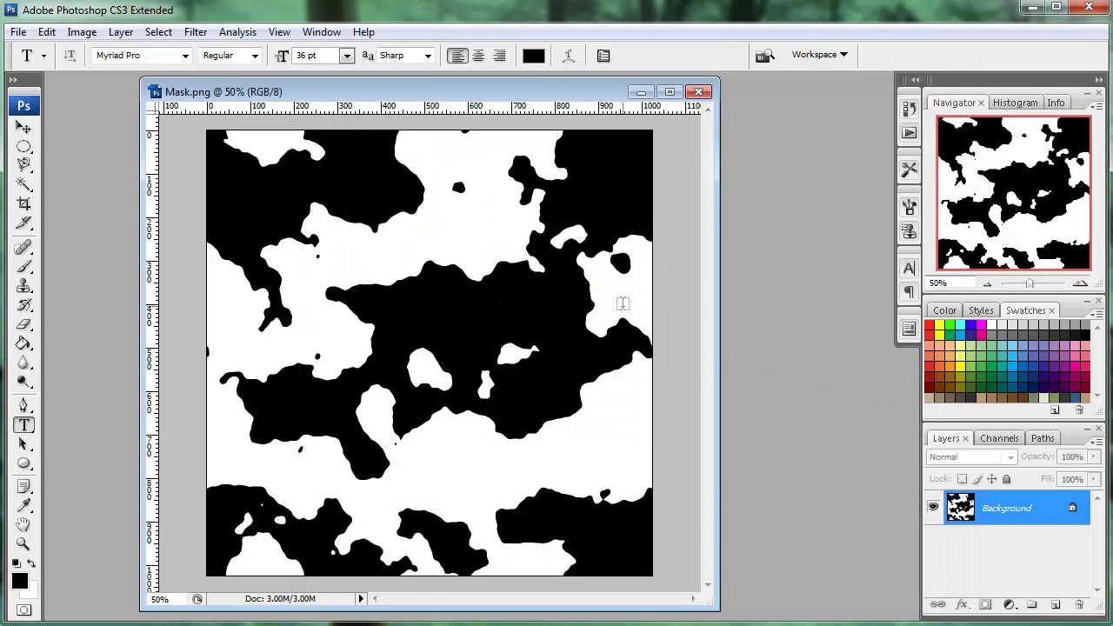